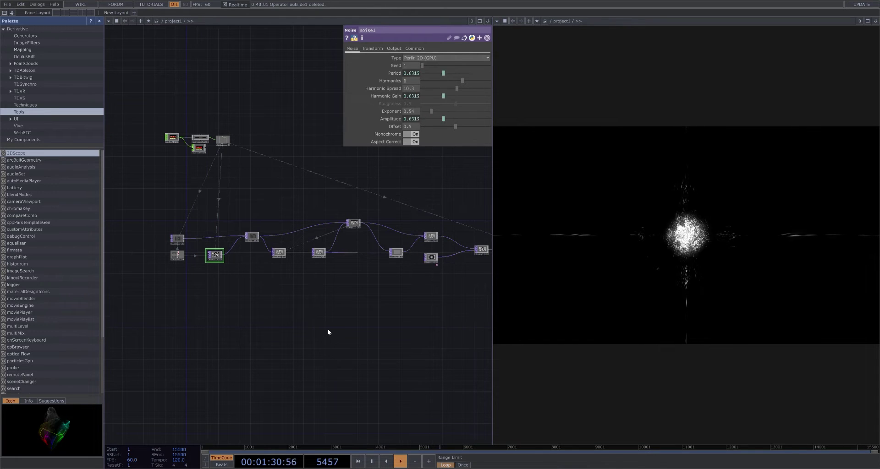
Look over the whole operator network from the audio chain to the final output while the visual plays
{"action": "left_click_drag", "start_coordinate": [331, 331], "coordinate": [307, 310]}
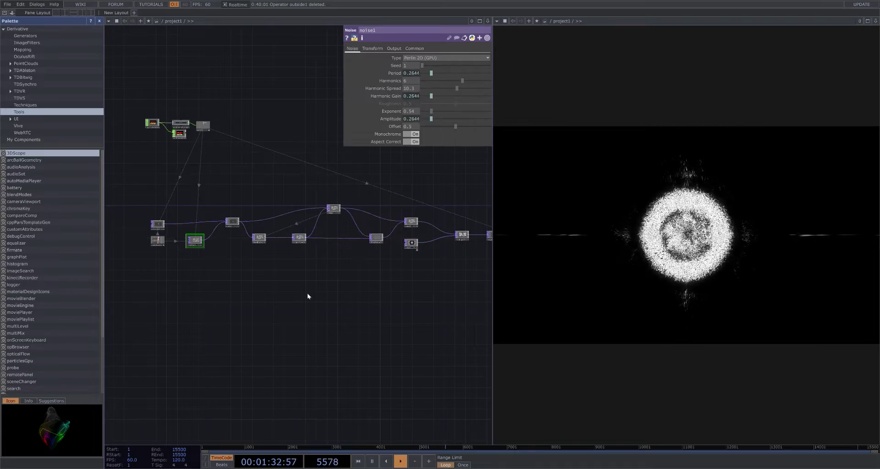
{"action": "scroll", "coordinate": [295, 286], "scroll_direction": "down", "scroll_amount": 2}
{"action": "scroll", "coordinate": [293, 286], "scroll_direction": "up", "scroll_amount": 2}
{"action": "left_click_drag", "start_coordinate": [288, 284], "coordinate": [376, 320]}
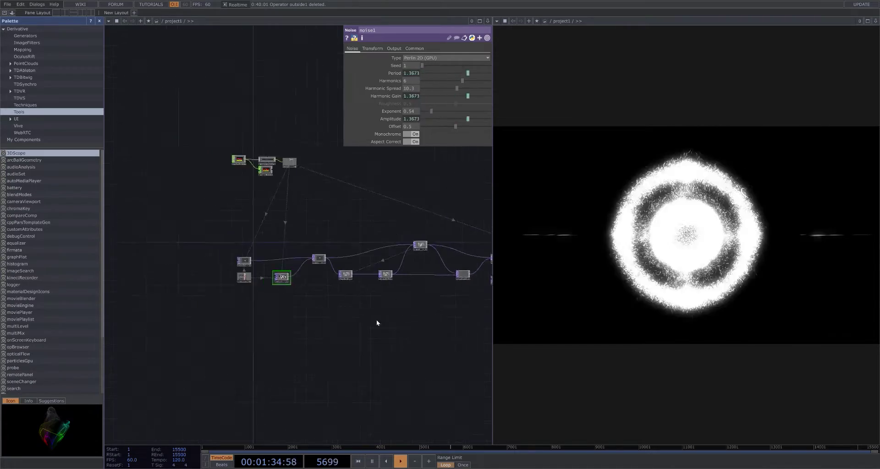
{"action": "scroll", "coordinate": [321, 300], "scroll_direction": "up", "scroll_amount": 4}
{"action": "left_click_drag", "start_coordinate": [313, 293], "coordinate": [273, 292]}
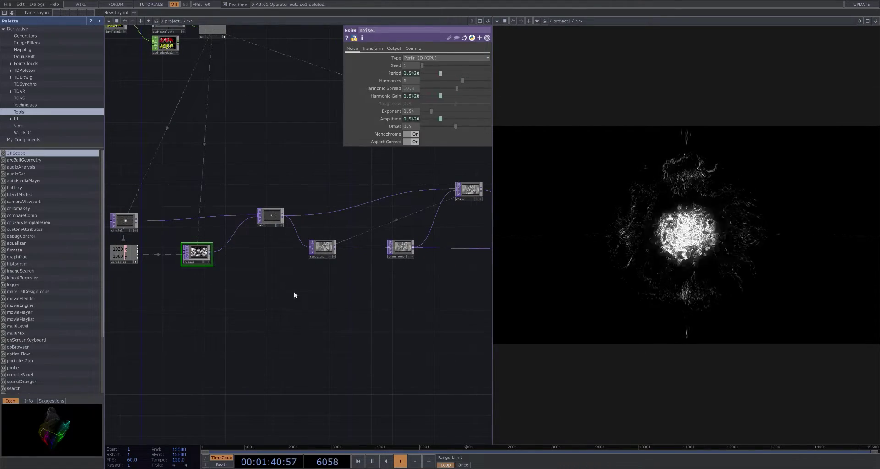
{"action": "scroll", "coordinate": [300, 295], "scroll_direction": "down", "scroll_amount": 3}
{"action": "left_click_drag", "start_coordinate": [379, 308], "coordinate": [431, 323]}
{"action": "scroll", "coordinate": [209, 273], "scroll_direction": "down", "scroll_amount": 3}
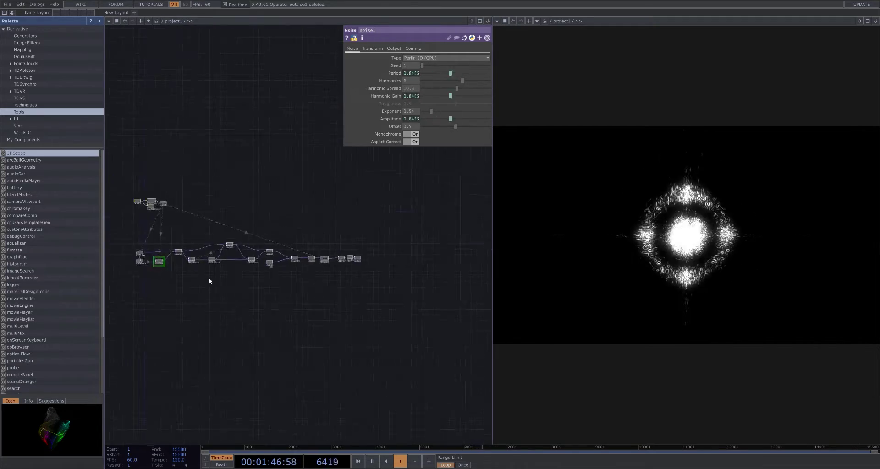
{"action": "left_click_drag", "start_coordinate": [203, 276], "coordinate": [249, 305]}
{"action": "scroll", "coordinate": [389, 316], "scroll_direction": "up", "scroll_amount": 5}
{"action": "scroll", "coordinate": [355, 322], "scroll_direction": "down", "scroll_amount": 4}
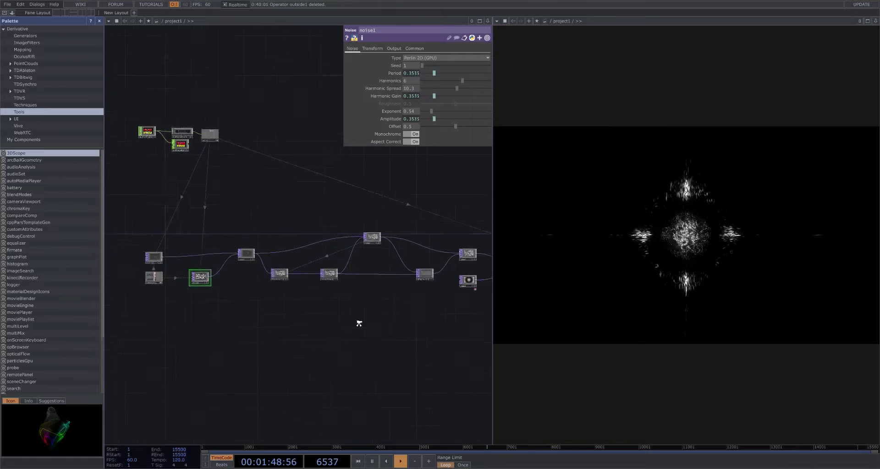
{"action": "scroll", "coordinate": [424, 338], "scroll_direction": "up", "scroll_amount": 6}
{"action": "left_click_drag", "start_coordinate": [374, 331], "coordinate": [234, 323]}
{"action": "scroll", "coordinate": [300, 317], "scroll_direction": "down", "scroll_amount": 5}
{"action": "scroll", "coordinate": [300, 317], "scroll_direction": "down", "scroll_amount": 1}
{"action": "left_click_drag", "start_coordinate": [340, 313], "coordinate": [471, 333]}
{"action": "scroll", "coordinate": [299, 310], "scroll_direction": "down", "scroll_amount": 4}
{"action": "left_click_drag", "start_coordinate": [328, 315], "coordinate": [294, 305]}
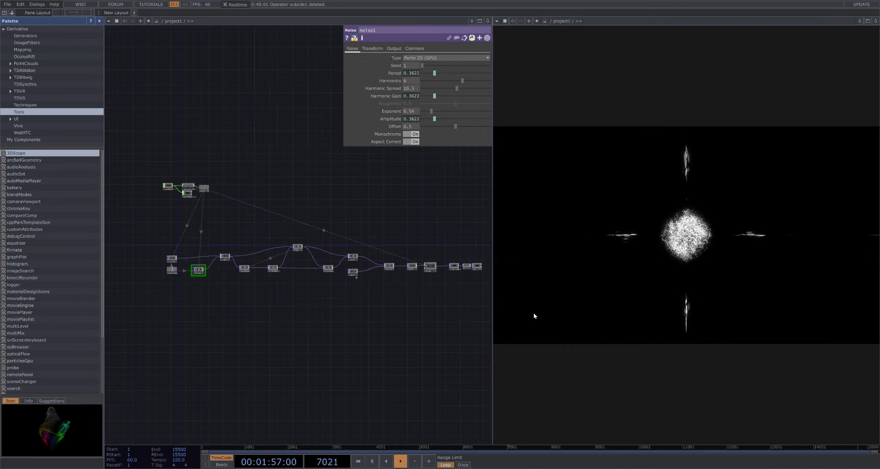
Pause playback and shift the audiofilein1 node slightly down within the audio chain
{"action": "key", "text": "space"}
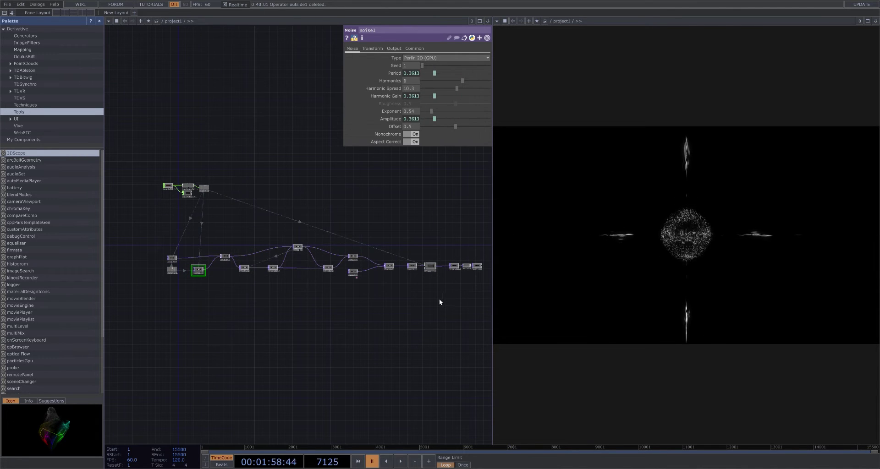
{"action": "left_click_drag", "start_coordinate": [356, 307], "coordinate": [450, 310]}
{"action": "left_click_drag", "start_coordinate": [325, 242], "coordinate": [271, 206]}
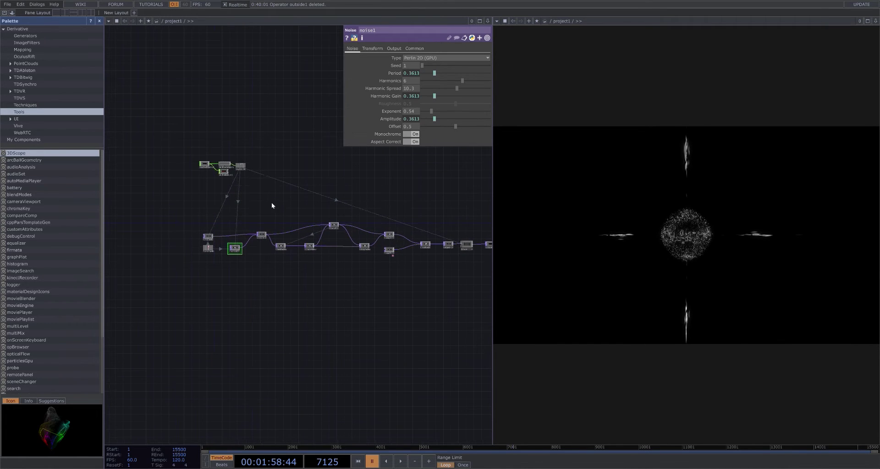
{"action": "scroll", "coordinate": [267, 197], "scroll_direction": "up", "scroll_amount": 3}
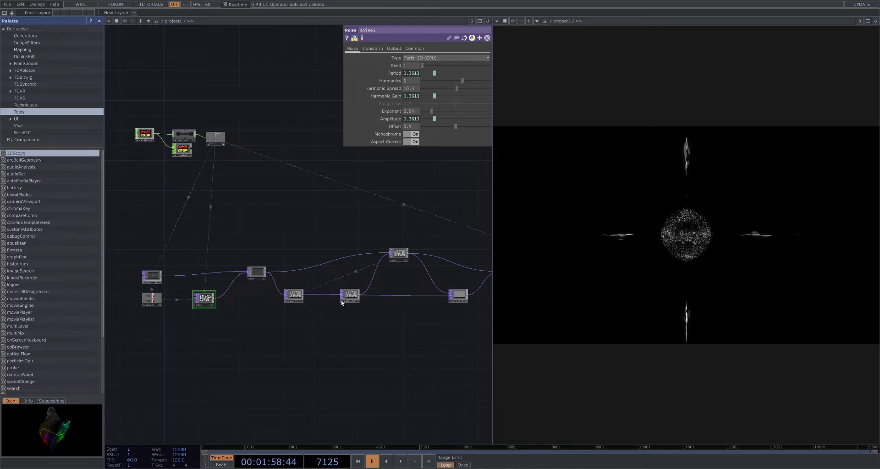
{"action": "left_click_drag", "start_coordinate": [256, 190], "coordinate": [433, 276]}
{"action": "scroll", "coordinate": [434, 277], "scroll_direction": "up", "scroll_amount": 3}
{"action": "left_click_drag", "start_coordinate": [289, 179], "coordinate": [313, 233]}
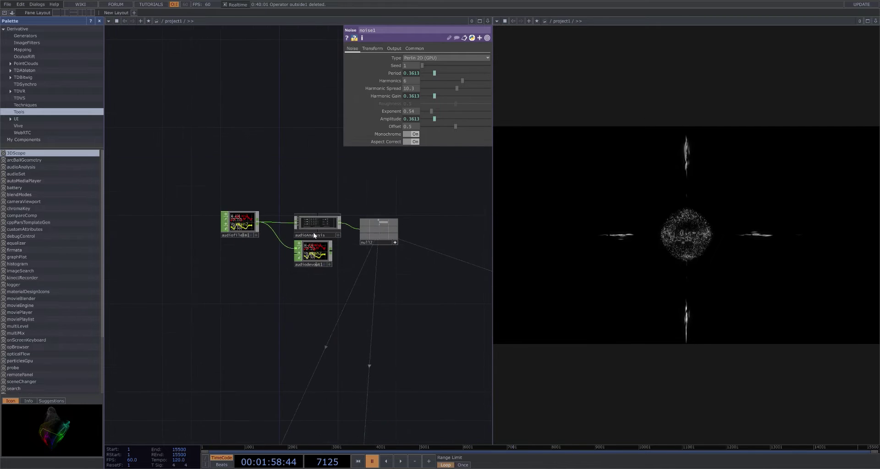
{"action": "left_click_drag", "start_coordinate": [252, 234], "coordinate": [252, 249]}
{"action": "left_click_drag", "start_coordinate": [482, 340], "coordinate": [439, 335]}
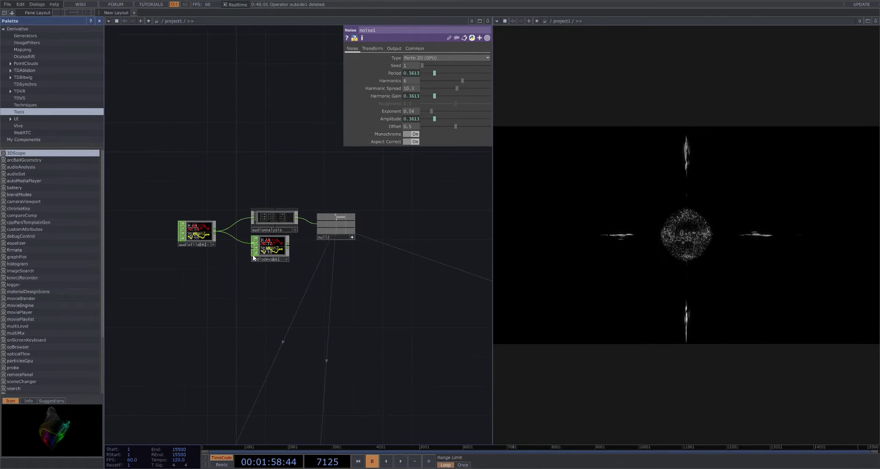
Show the parameters of audiofilein1 and move the audiodevout1 node further below audioAnalysis
{"action": "left_click", "coordinate": [199, 228]}
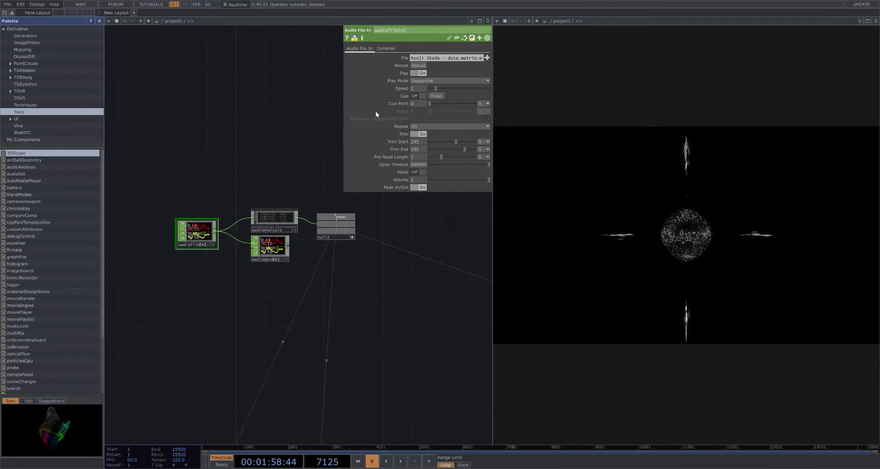
{"action": "left_click_drag", "start_coordinate": [227, 284], "coordinate": [201, 241]}
{"action": "left_click_drag", "start_coordinate": [241, 221], "coordinate": [256, 279]}
{"action": "left_click", "coordinate": [170, 203]}
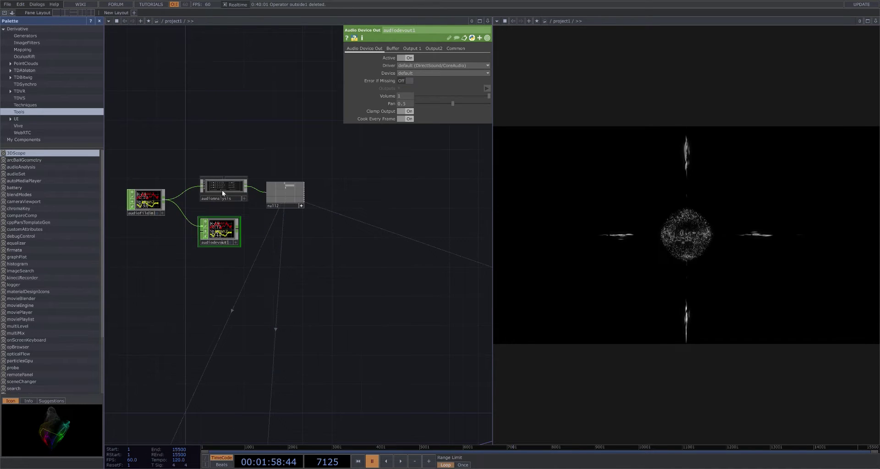
Inspect the settings of the audioAnalysis component and the null2 node it feeds
{"action": "left_click", "coordinate": [222, 190]}
{"action": "scroll", "coordinate": [254, 199], "scroll_direction": "up", "scroll_amount": 3}
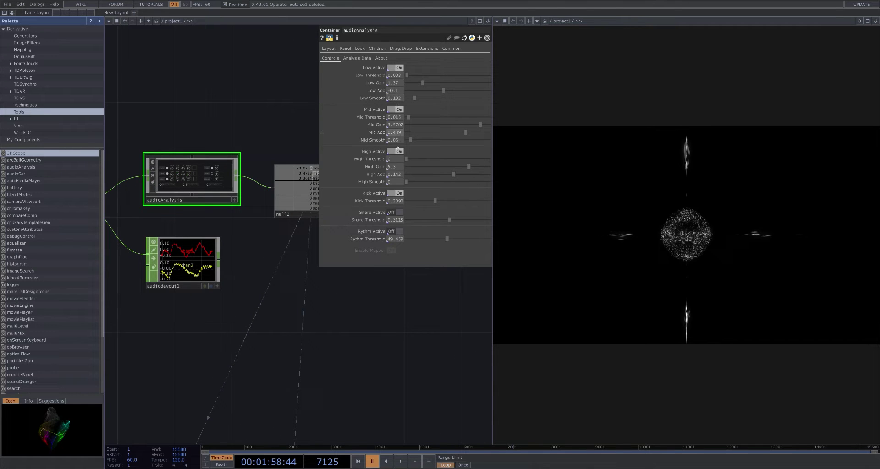
{"action": "left_click_drag", "start_coordinate": [364, 308], "coordinate": [315, 301]}
{"action": "left_click", "coordinate": [242, 209]}
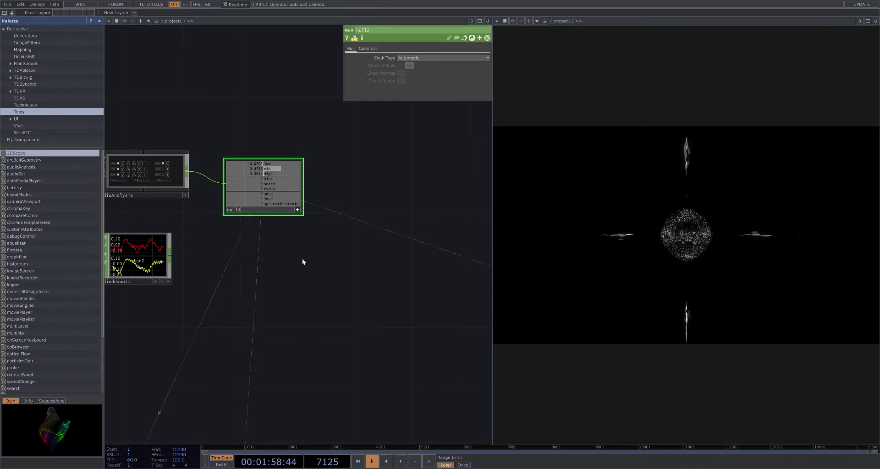
Inspect the expression that drives the Intensity parameter of the bloom component
{"action": "scroll", "coordinate": [384, 325], "scroll_direction": "down", "scroll_amount": 6}
{"action": "scroll", "coordinate": [205, 155], "scroll_direction": "down", "scroll_amount": 3}
{"action": "scroll", "coordinate": [305, 199], "scroll_direction": "up", "scroll_amount": 8}
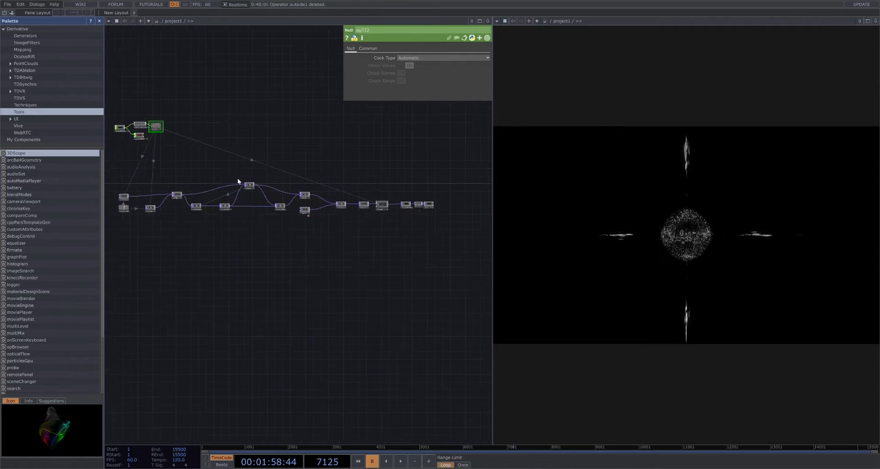
{"action": "left_click", "coordinate": [330, 215]}
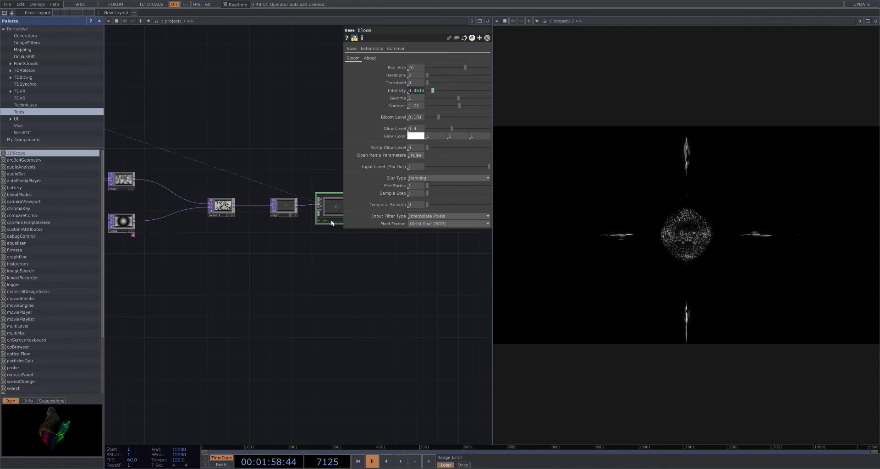
{"action": "left_click", "coordinate": [415, 92]}
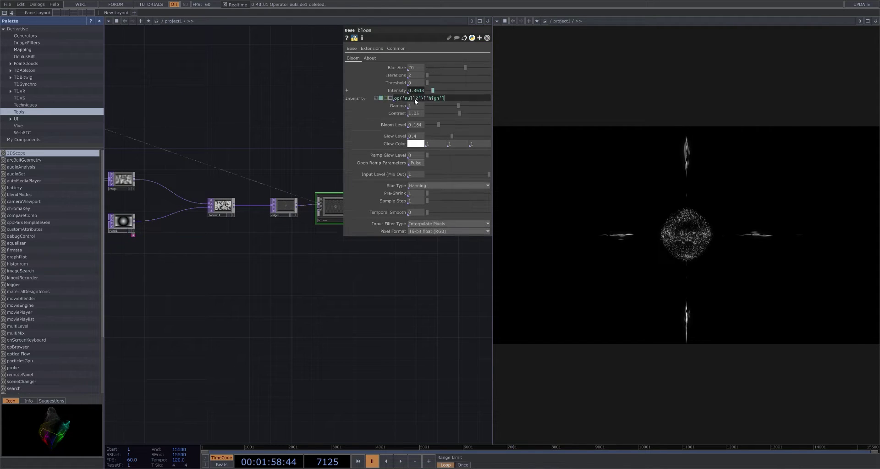
{"action": "left_click", "coordinate": [265, 120]}
Inspect the expressions behind the Amplitude, Harmonic Gain and Period parameters of noise1
{"action": "scroll", "coordinate": [205, 298], "scroll_direction": "down", "scroll_amount": 4}
{"action": "left_click_drag", "start_coordinate": [205, 299], "coordinate": [422, 283]}
{"action": "left_click_drag", "start_coordinate": [233, 302], "coordinate": [339, 313]}
{"action": "scroll", "coordinate": [295, 304], "scroll_direction": "up", "scroll_amount": 4}
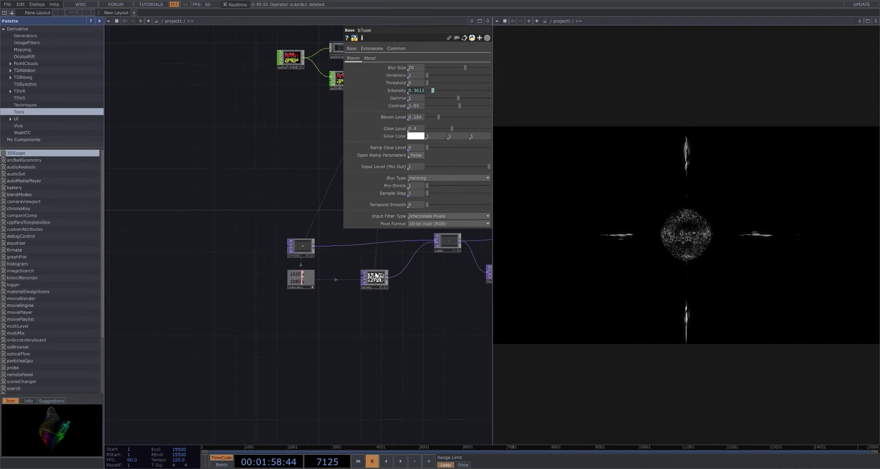
{"action": "left_click", "coordinate": [372, 278]}
{"action": "left_click_drag", "start_coordinate": [354, 310], "coordinate": [294, 304]}
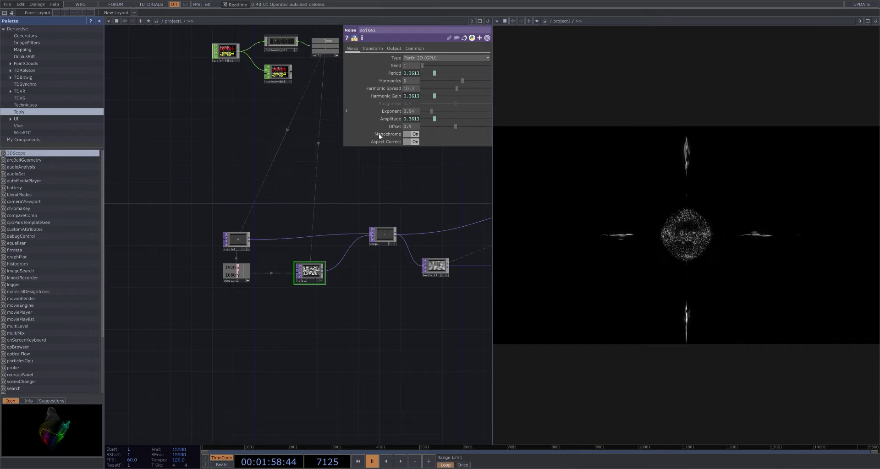
{"action": "left_click", "coordinate": [412, 120]}
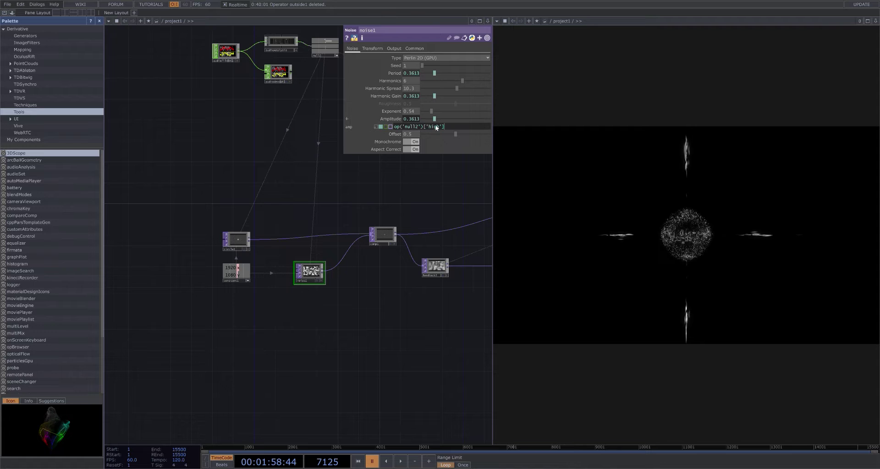
{"action": "left_click", "coordinate": [414, 97]}
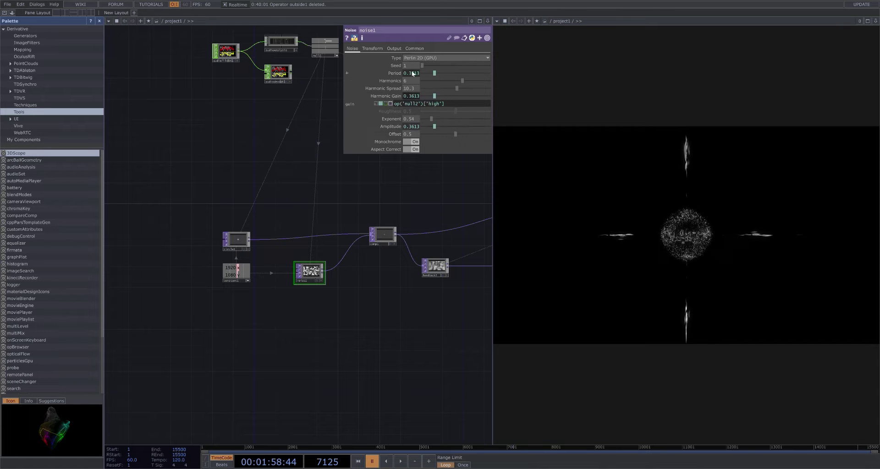
{"action": "left_click", "coordinate": [411, 72]}
{"action": "left_click", "coordinate": [361, 280]}
Play the timeline briefly to watch the noise, compositing and feedback nodes, and pause it again
{"action": "scroll", "coordinate": [365, 286], "scroll_direction": "up", "scroll_amount": 4}
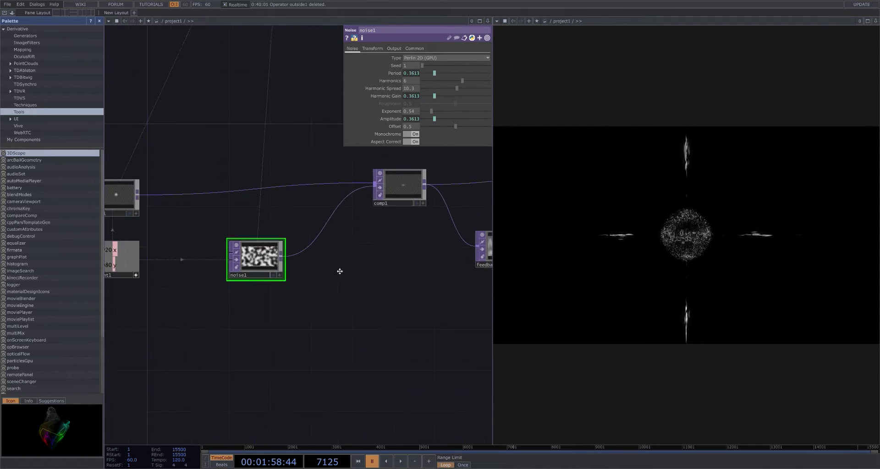
{"action": "left_click_drag", "start_coordinate": [338, 270], "coordinate": [276, 205]}
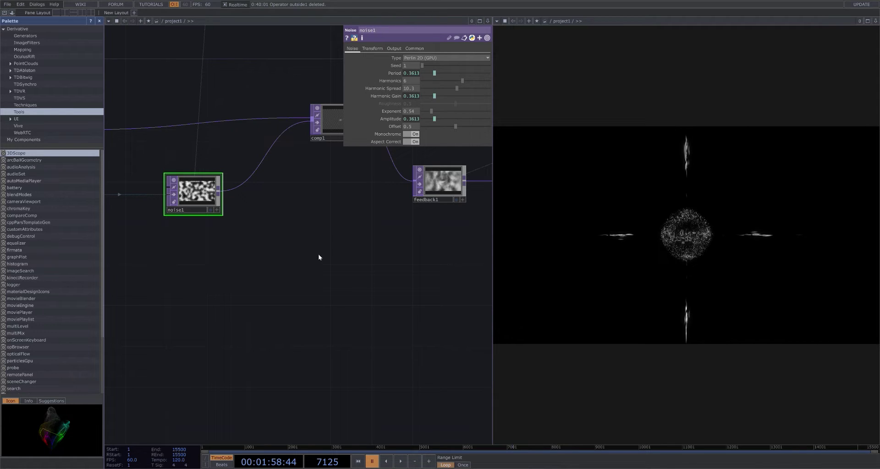
{"action": "scroll", "coordinate": [316, 259], "scroll_direction": "down", "scroll_amount": 2}
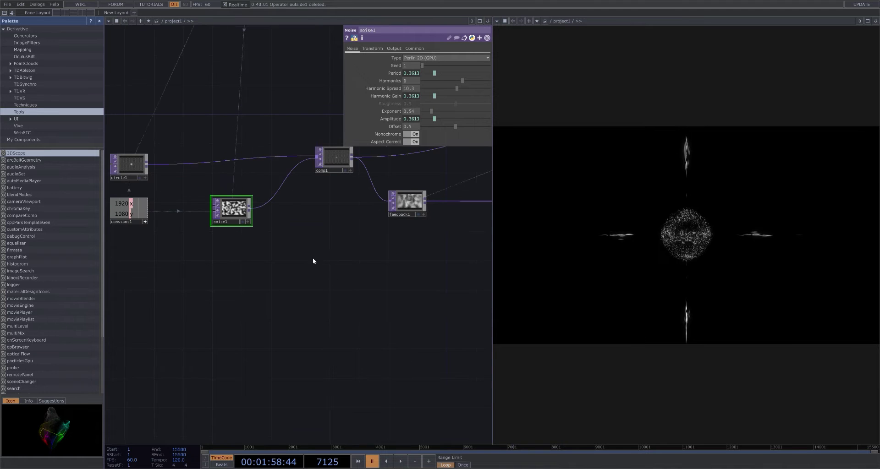
{"action": "key", "text": "space"}
{"action": "left_click_drag", "start_coordinate": [350, 256], "coordinate": [252, 243]}
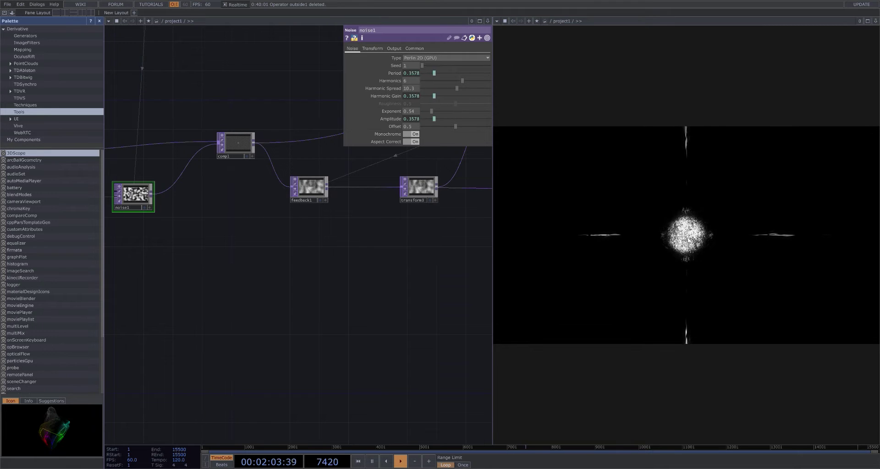
{"action": "left_click_drag", "start_coordinate": [376, 288], "coordinate": [476, 292]}
{"action": "key", "text": "space"}
Inspect the expressions that drive both Radius values of circle1 and follow their link to null2
{"action": "left_click_drag", "start_coordinate": [311, 256], "coordinate": [420, 320]}
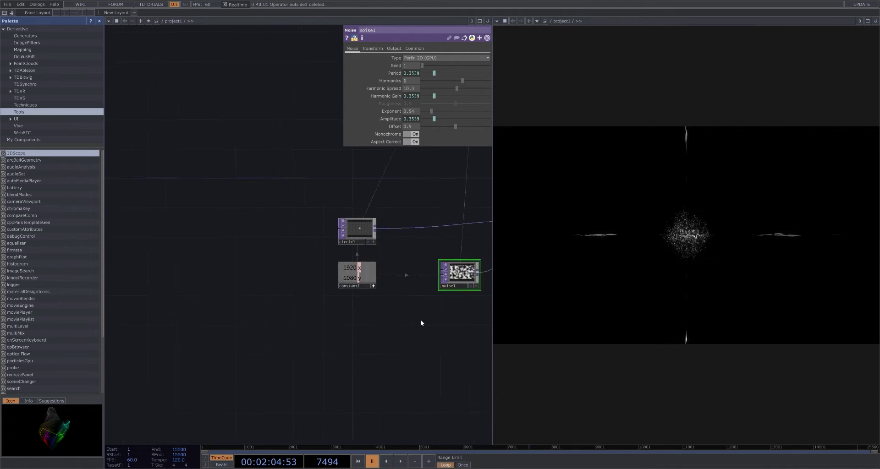
{"action": "left_click", "coordinate": [360, 241]}
{"action": "left_click_drag", "start_coordinate": [453, 347], "coordinate": [280, 338]}
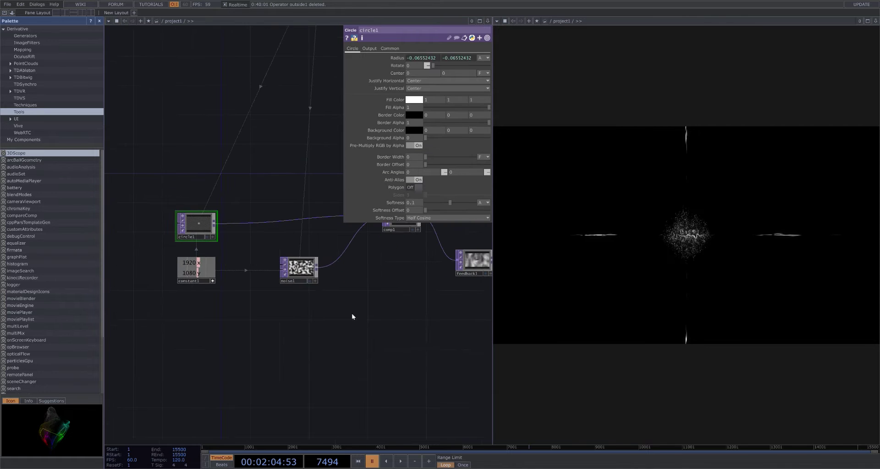
{"action": "scroll", "coordinate": [334, 306], "scroll_direction": "down", "scroll_amount": 3}
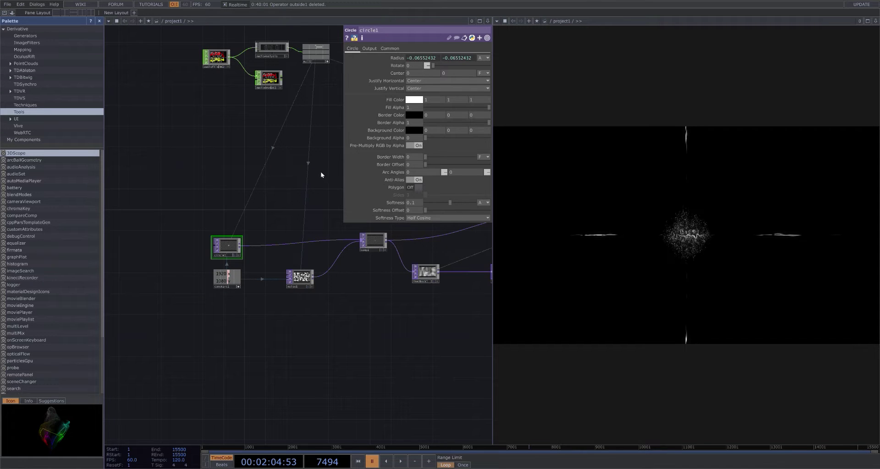
{"action": "left_click_drag", "start_coordinate": [321, 172], "coordinate": [298, 159]}
{"action": "left_click", "coordinate": [410, 58]}
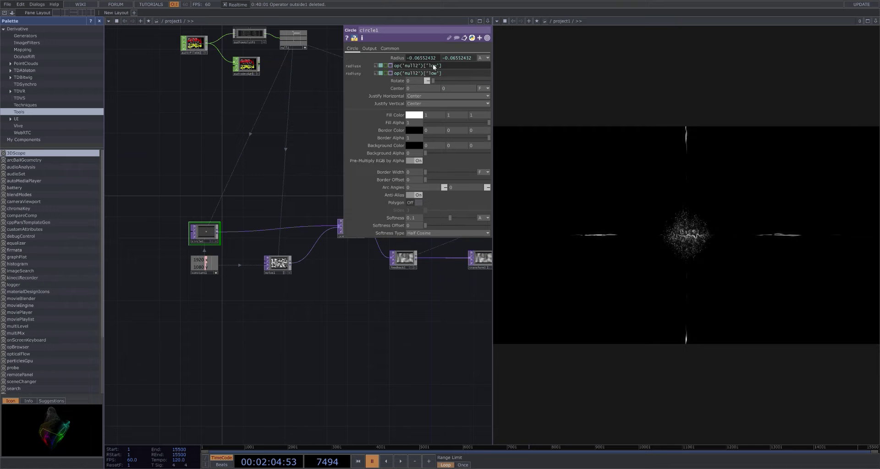
{"action": "left_click_drag", "start_coordinate": [310, 95], "coordinate": [311, 174]}
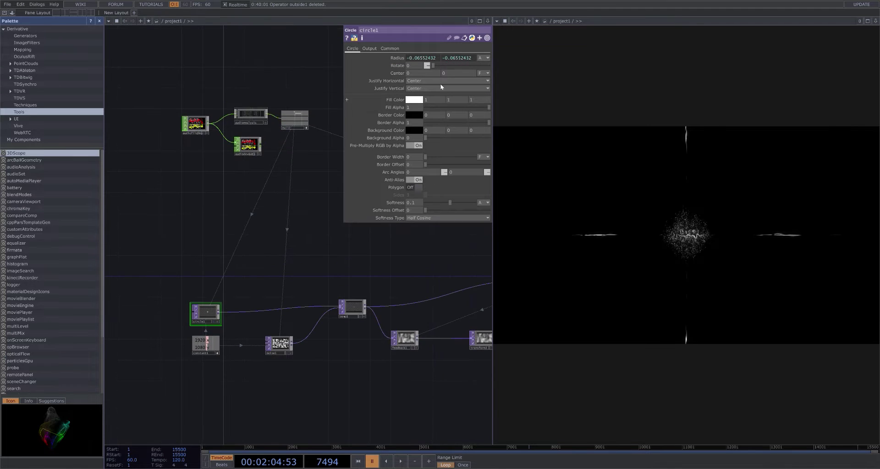
{"action": "left_click", "coordinate": [423, 59]}
{"action": "left_click_drag", "start_coordinate": [265, 294], "coordinate": [275, 202]}
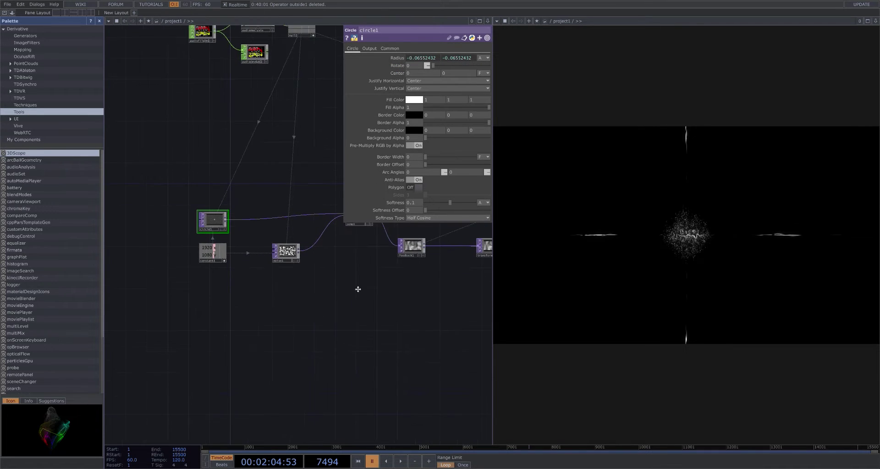
{"action": "scroll", "coordinate": [260, 297], "scroll_direction": "down", "scroll_amount": 6}
{"action": "left_click_drag", "start_coordinate": [313, 314], "coordinate": [296, 310]}
{"action": "scroll", "coordinate": [307, 310], "scroll_direction": "up", "scroll_amount": 5}
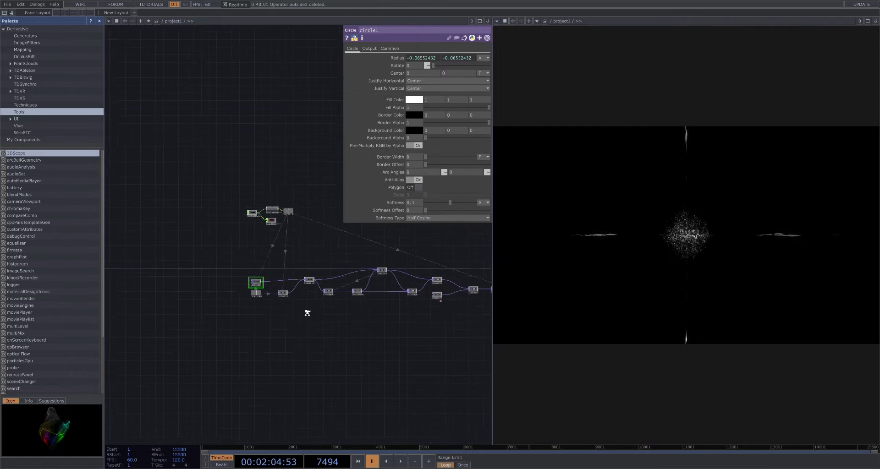
{"action": "left_click_drag", "start_coordinate": [418, 319], "coordinate": [318, 304]}
{"action": "left_click_drag", "start_coordinate": [375, 294], "coordinate": [423, 287]}
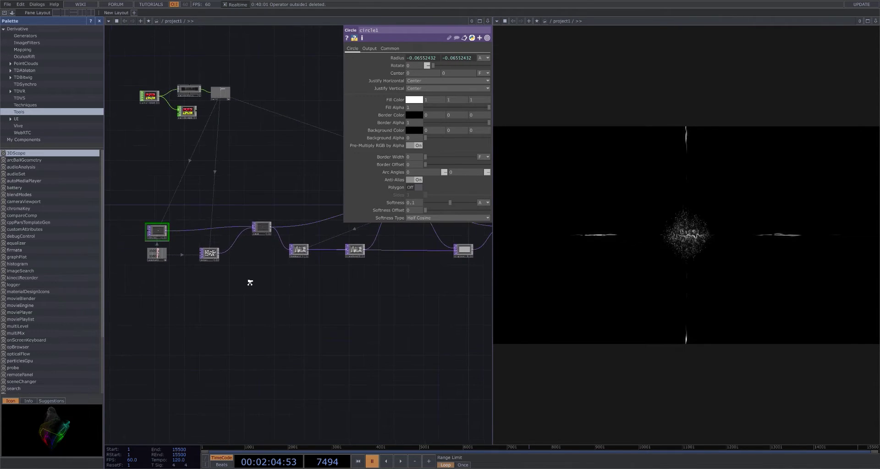
{"action": "scroll", "coordinate": [250, 283], "scroll_direction": "up", "scroll_amount": 5}
{"action": "left_click_drag", "start_coordinate": [348, 307], "coordinate": [539, 353]}
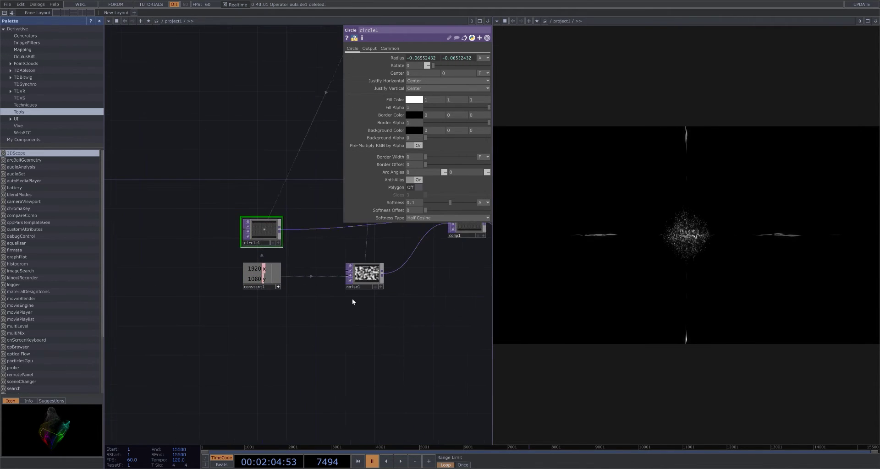
Inspect the x and y channel values of constant1 and follow its links to circle1 and noise1
{"action": "left_click_drag", "start_coordinate": [388, 347], "coordinate": [372, 391]}
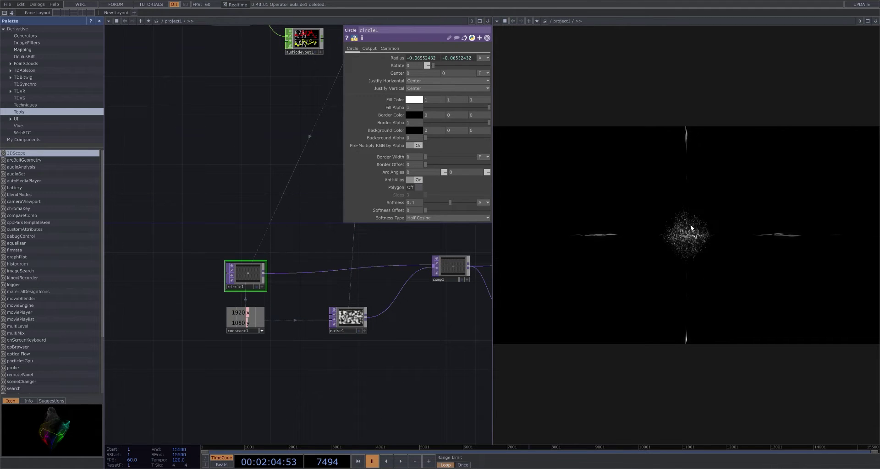
{"action": "scroll", "coordinate": [389, 344], "scroll_direction": "down", "scroll_amount": 3}
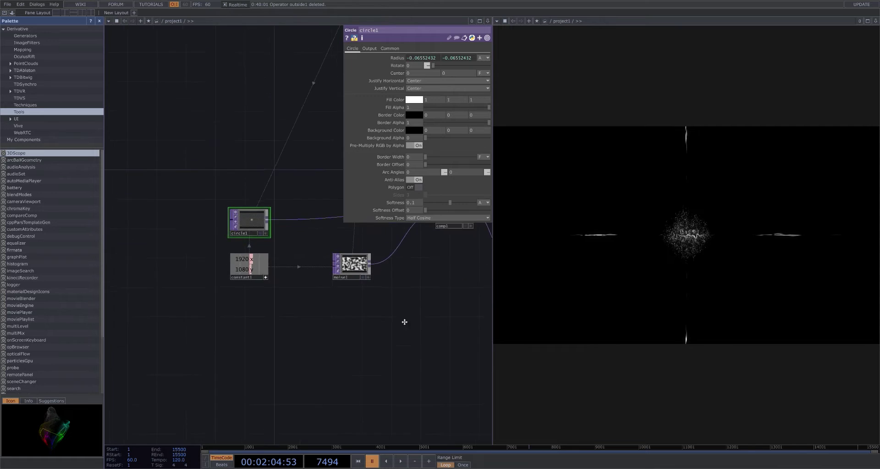
{"action": "left_click", "coordinate": [244, 278]}
{"action": "scroll", "coordinate": [250, 287], "scroll_direction": "up", "scroll_amount": 4}
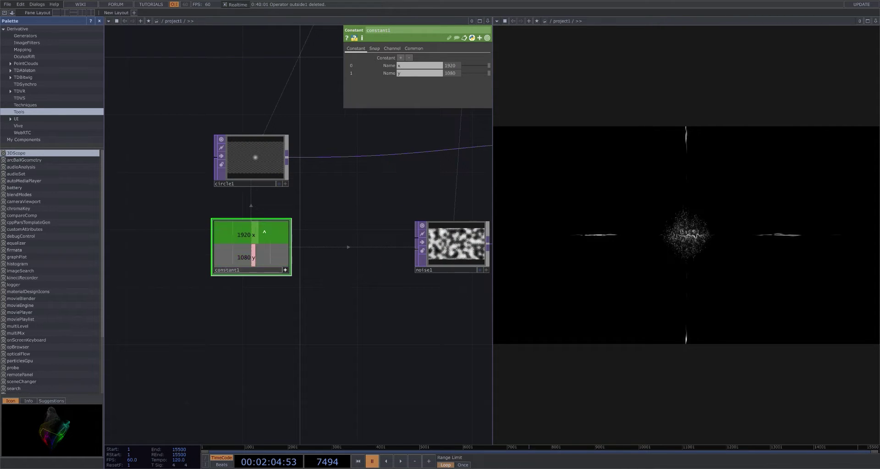
{"action": "left_click_drag", "start_coordinate": [328, 302], "coordinate": [164, 290]}
{"action": "scroll", "coordinate": [234, 297], "scroll_direction": "down", "scroll_amount": 3}
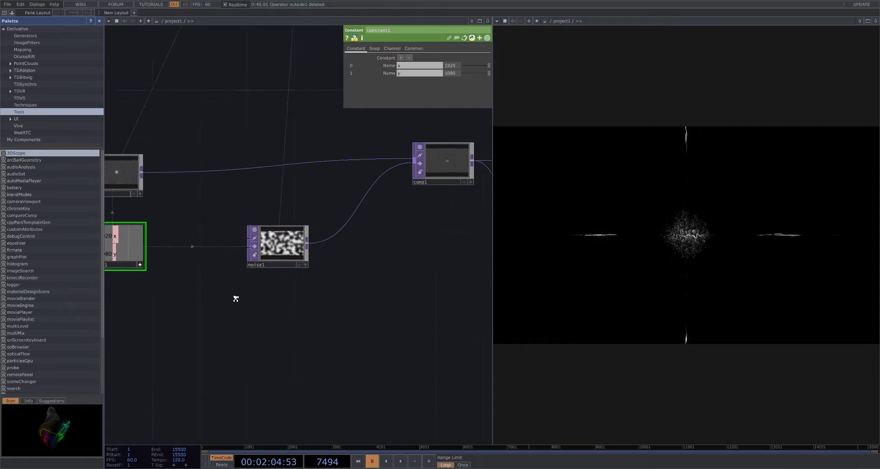
{"action": "left_click", "coordinate": [270, 251]}
{"action": "left_click_drag", "start_coordinate": [226, 289], "coordinate": [269, 310]}
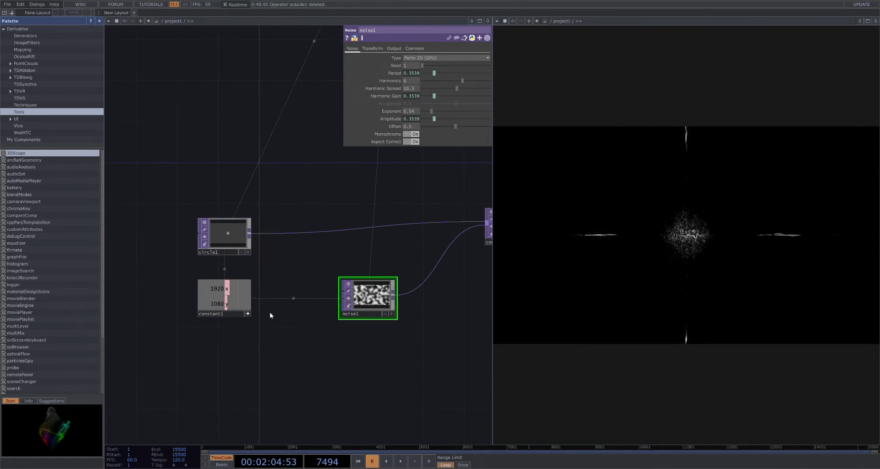
Examine circle1, viewing its place in the whole network and its preview up close
{"action": "left_click", "coordinate": [220, 234]}
{"action": "left_click_drag", "start_coordinate": [420, 326], "coordinate": [332, 340]}
{"action": "scroll", "coordinate": [333, 340], "scroll_direction": "down", "scroll_amount": 5}
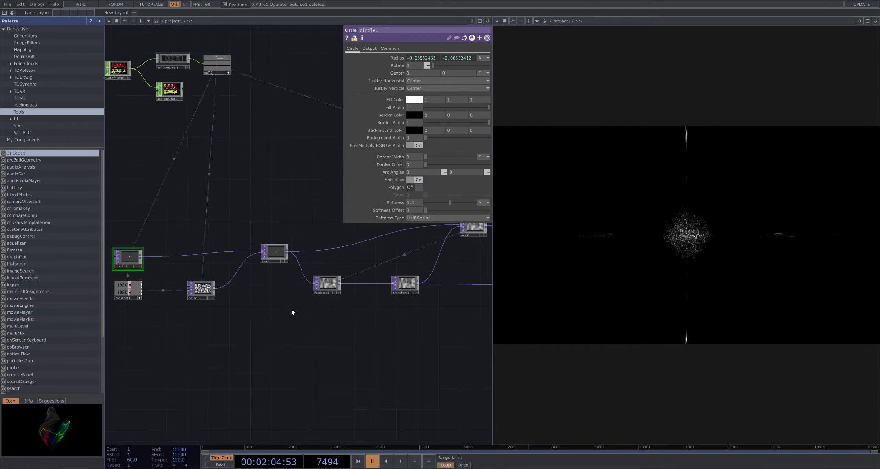
{"action": "scroll", "coordinate": [292, 326], "scroll_direction": "down", "scroll_amount": 3}
{"action": "left_click_drag", "start_coordinate": [453, 344], "coordinate": [481, 347]}
{"action": "scroll", "coordinate": [250, 320], "scroll_direction": "down", "scroll_amount": 5}
{"action": "scroll", "coordinate": [369, 322], "scroll_direction": "up", "scroll_amount": 8}
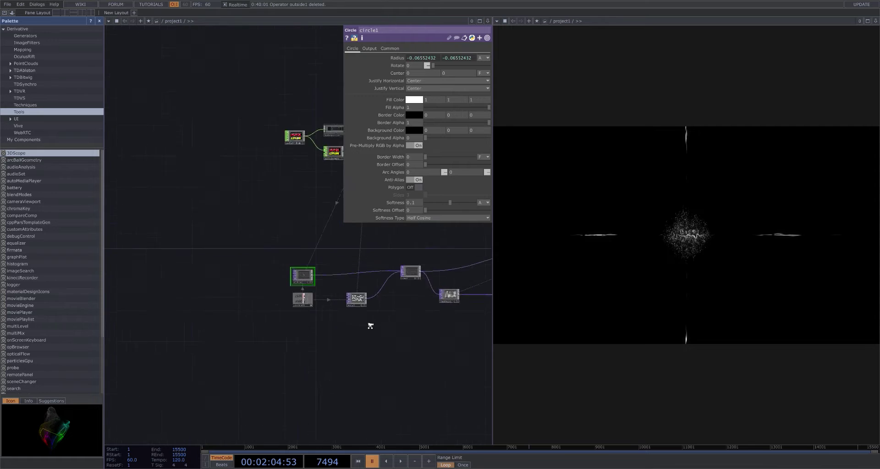
{"action": "scroll", "coordinate": [379, 330], "scroll_direction": "up", "scroll_amount": 3}
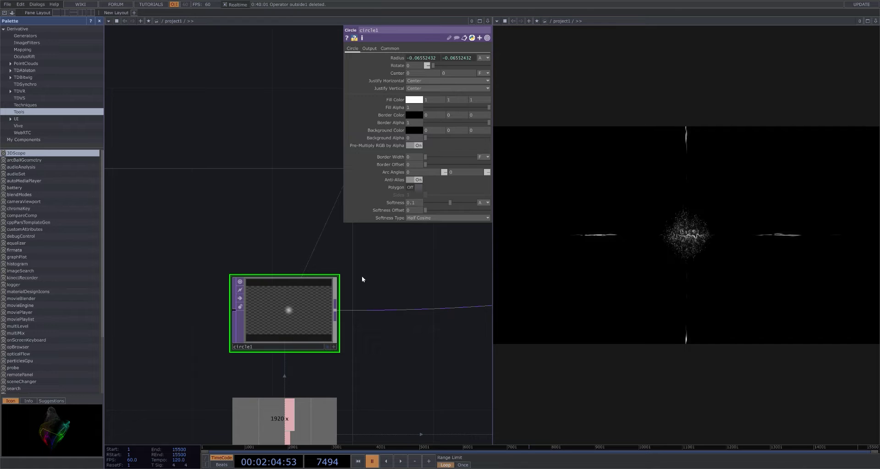
{"action": "scroll", "coordinate": [387, 268], "scroll_direction": "down", "scroll_amount": 3}
{"action": "left_click_drag", "start_coordinate": [392, 316], "coordinate": [362, 281]}
{"action": "scroll", "coordinate": [376, 278], "scroll_direction": "up", "scroll_amount": 3}
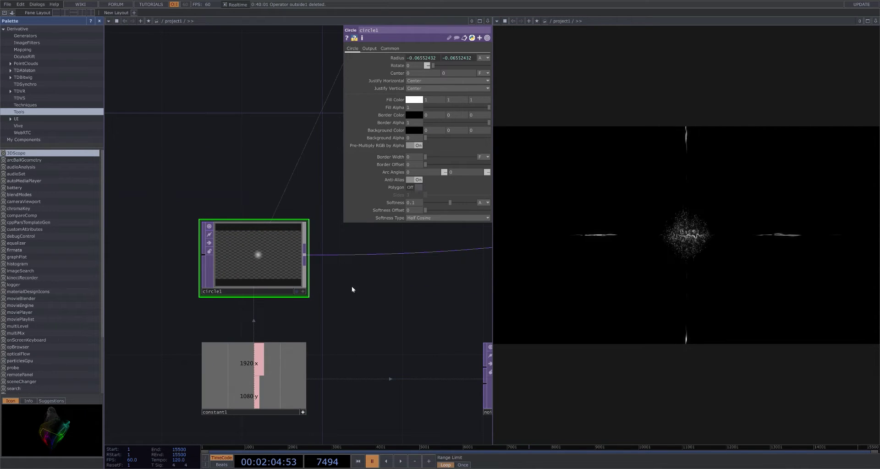
{"action": "left_click_drag", "start_coordinate": [456, 278], "coordinate": [403, 266]}
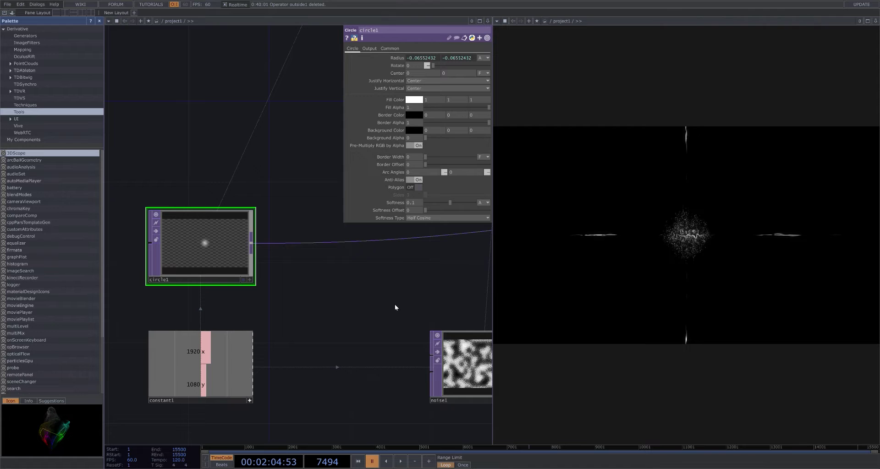
Play and pause the timeline to watch circle1 react, and inspect the expressions behind its Radius values
{"action": "key", "text": "space"}
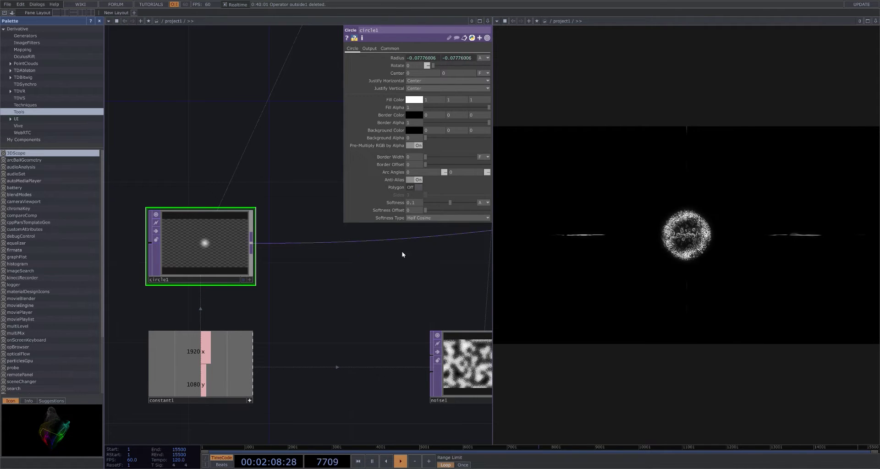
{"action": "key", "text": "space"}
{"action": "left_click", "coordinate": [414, 60]}
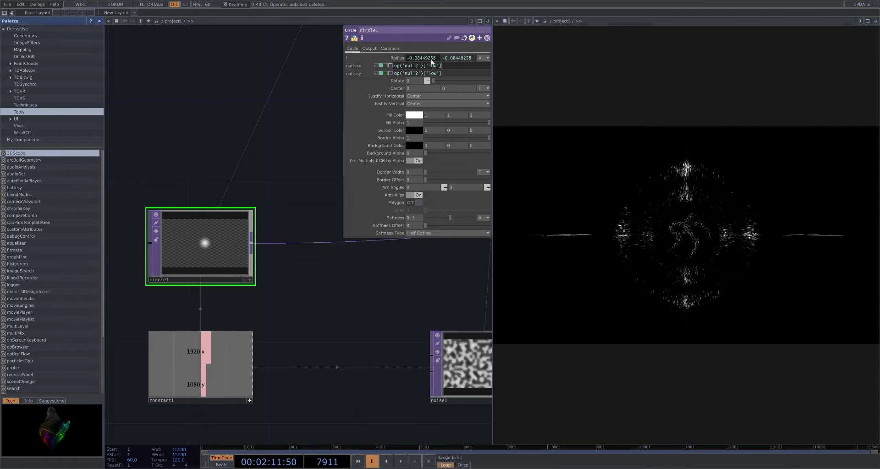
{"action": "left_click", "coordinate": [367, 320]}
{"action": "key", "text": "space"}
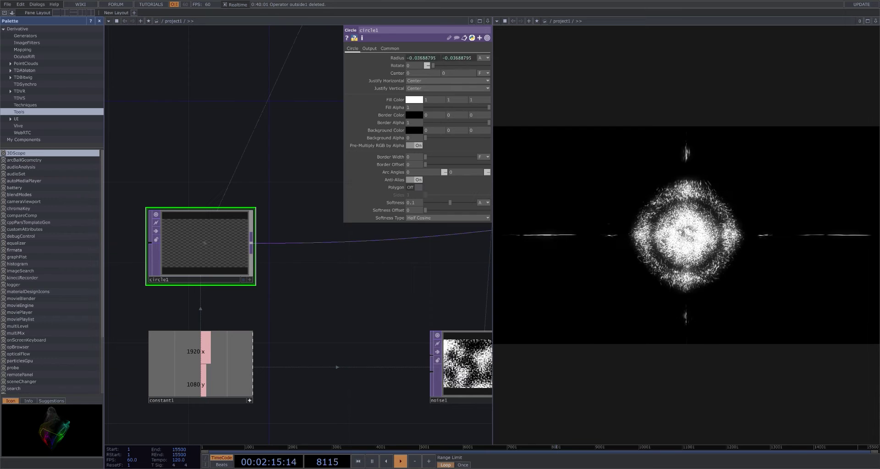
{"action": "key", "text": "space"}
Follow how circle1 and noise1 feed into comp1, checking the noise1 and comp1 parameters
{"action": "scroll", "coordinate": [318, 261], "scroll_direction": "down", "scroll_amount": 2}
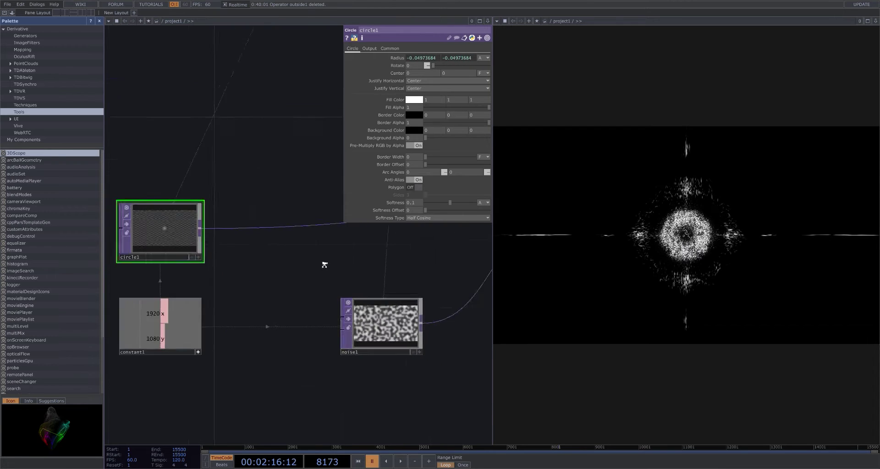
{"action": "scroll", "coordinate": [324, 264], "scroll_direction": "down", "scroll_amount": 3}
{"action": "left_click_drag", "start_coordinate": [378, 268], "coordinate": [314, 254]}
{"action": "left_click_drag", "start_coordinate": [368, 334], "coordinate": [352, 369]}
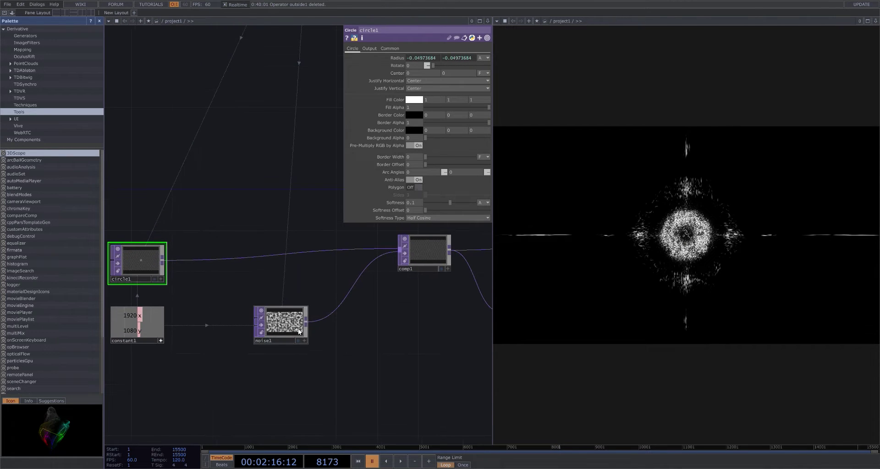
{"action": "left_click", "coordinate": [299, 331]}
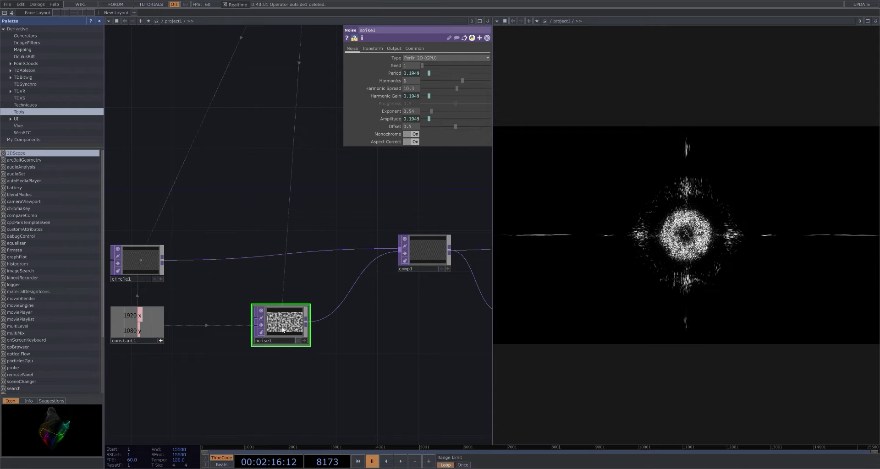
{"action": "left_click_drag", "start_coordinate": [383, 338], "coordinate": [400, 370]}
{"action": "left_click_drag", "start_coordinate": [438, 322], "coordinate": [466, 310]}
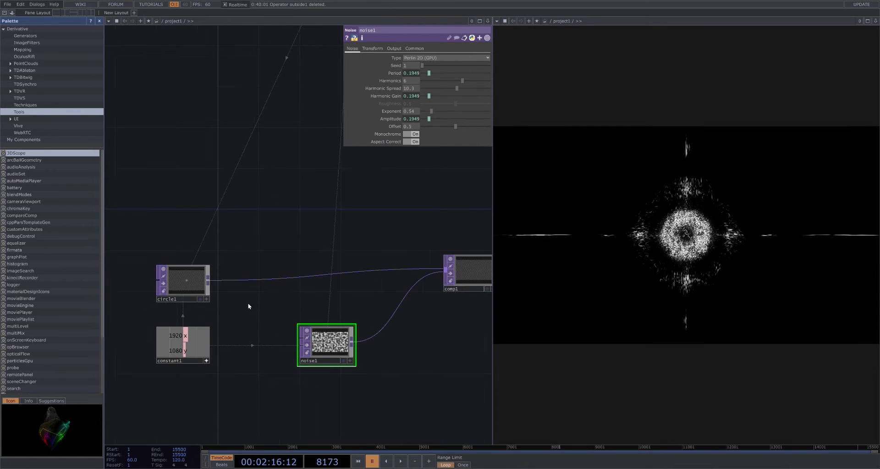
{"action": "left_click_drag", "start_coordinate": [304, 315], "coordinate": [231, 285]}
{"action": "left_click", "coordinate": [393, 246]}
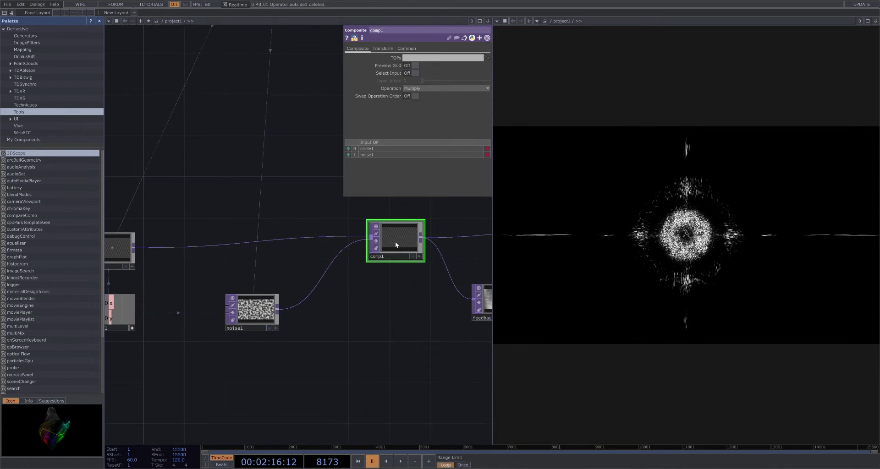
{"action": "left_click", "coordinate": [276, 308]}
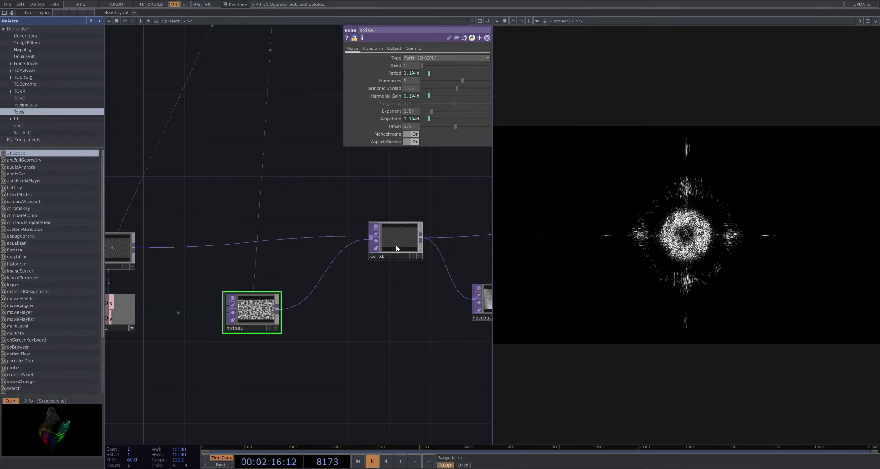
Play the timeline and watch the pattern and audio-driven parameters of noise1 up close
{"action": "scroll", "coordinate": [396, 249], "scroll_direction": "up", "scroll_amount": 3}
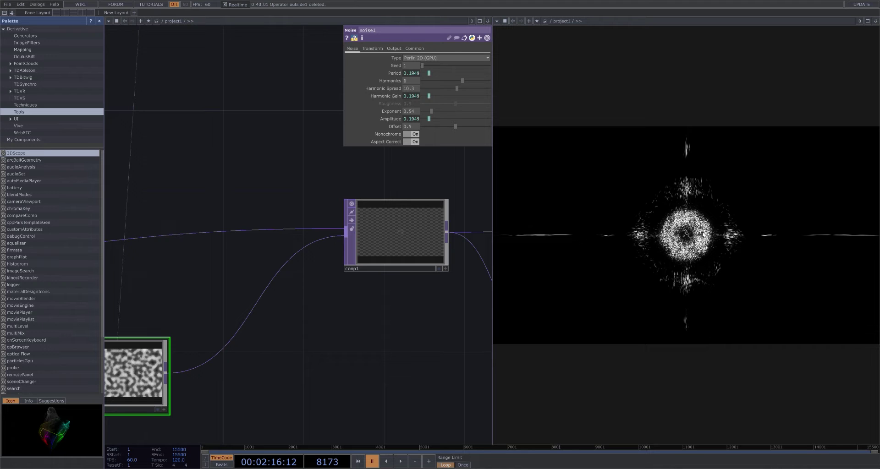
{"action": "left_click_drag", "start_coordinate": [366, 350], "coordinate": [469, 305]}
{"action": "scroll", "coordinate": [224, 344], "scroll_direction": "up", "scroll_amount": 3}
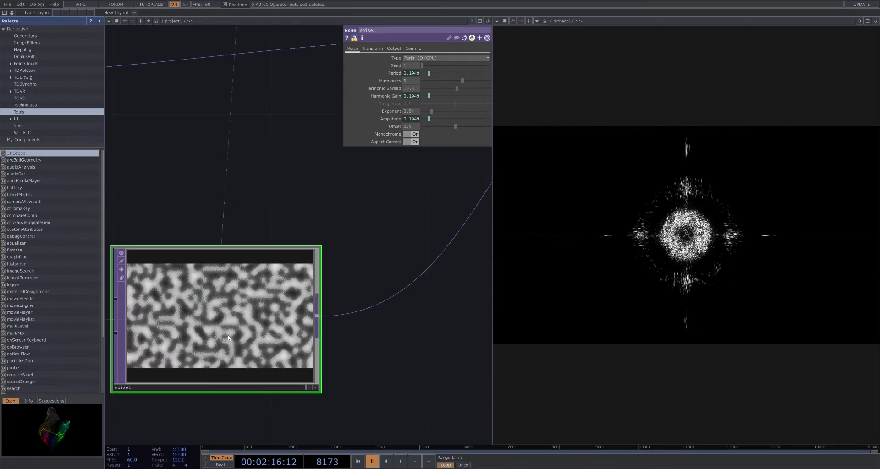
{"action": "key", "text": "space"}
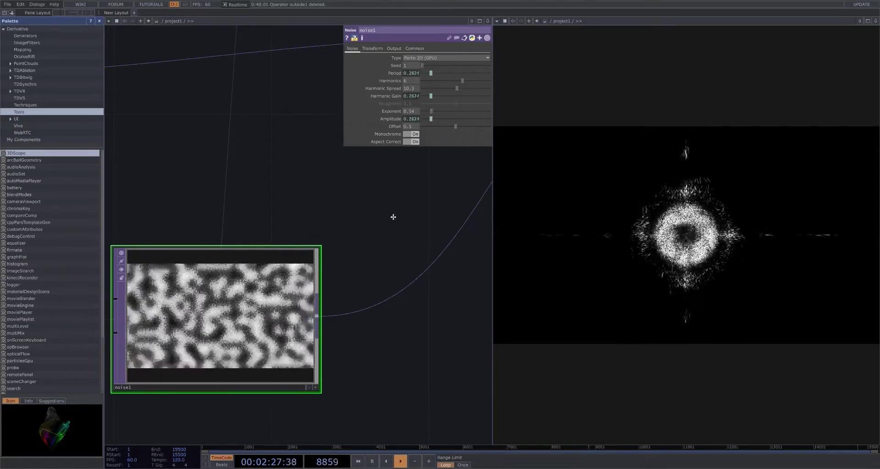
{"action": "left_click_drag", "start_coordinate": [392, 216], "coordinate": [416, 171]}
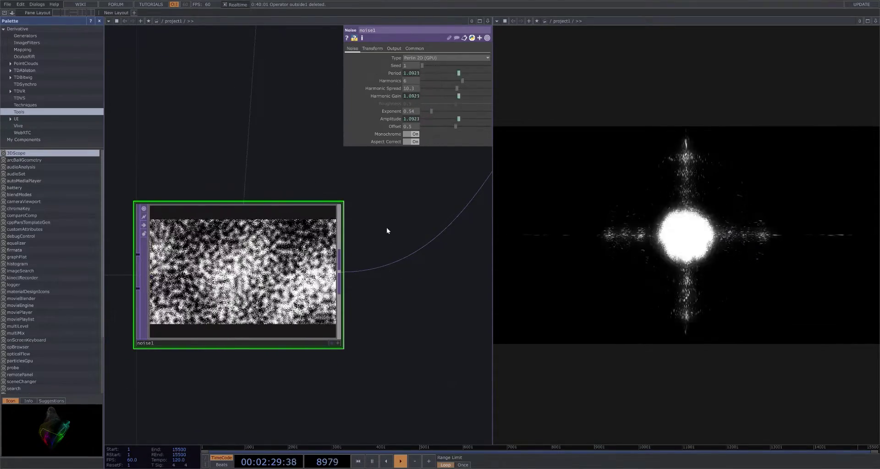
{"action": "left_click_drag", "start_coordinate": [388, 235], "coordinate": [384, 247]}
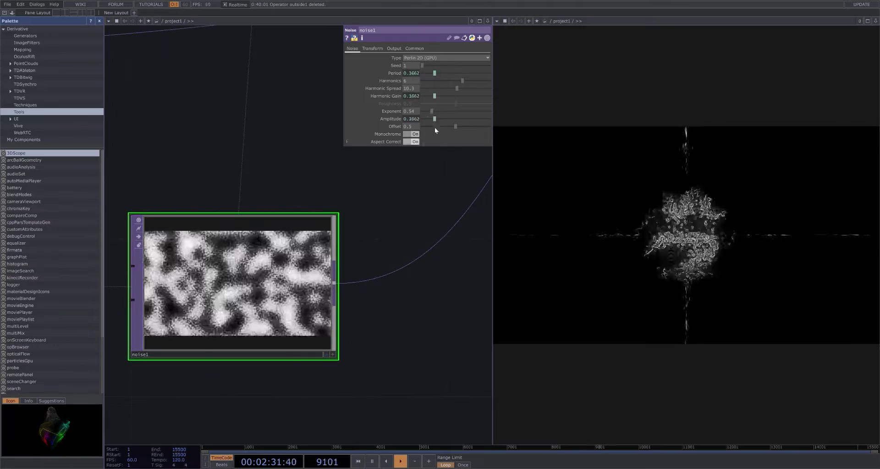
Try a higher Exponent of 1.04 and a near-zero one on noise1, and undo the change
{"action": "left_click_drag", "start_coordinate": [433, 112], "coordinate": [439, 111]}
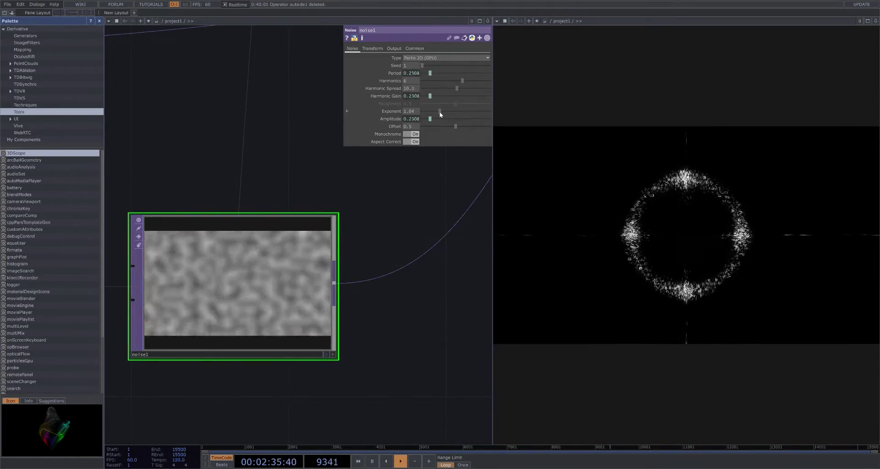
{"action": "left_click_drag", "start_coordinate": [439, 111], "coordinate": [422, 111]}
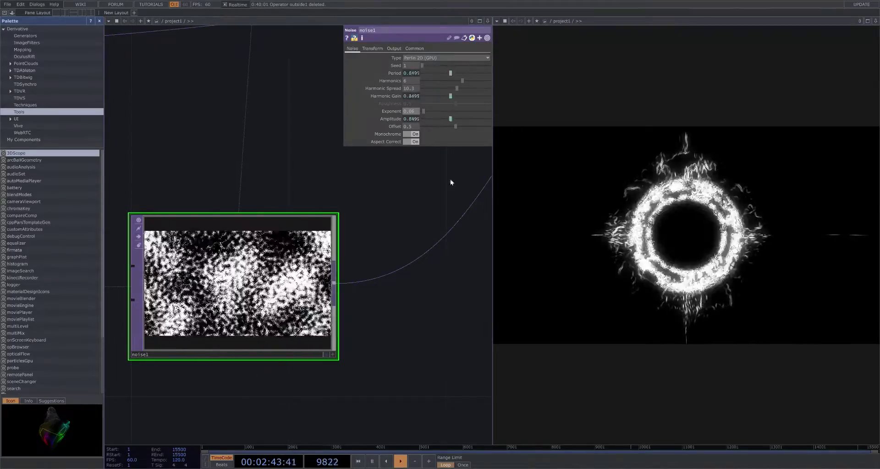
{"action": "key", "text": "ctrl+z"}
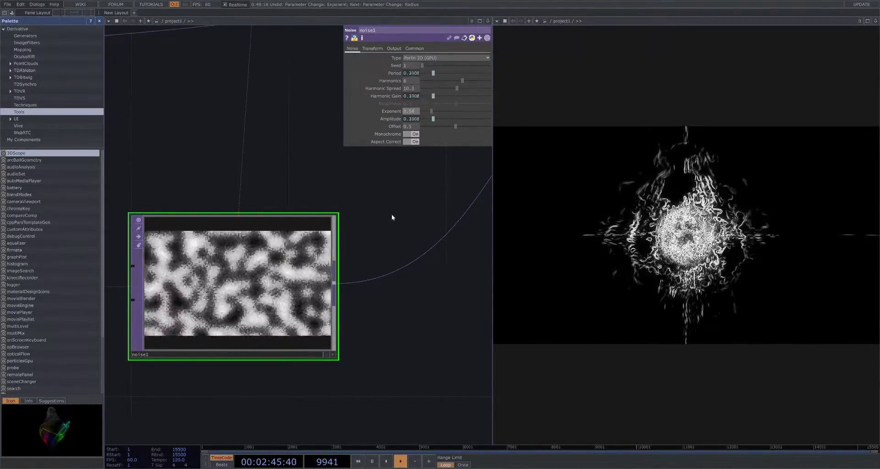
Inspect comp1's Operation setting and watch its composited circle and noise preview up close
{"action": "left_click_drag", "start_coordinate": [419, 170], "coordinate": [323, 155]}
{"action": "scroll", "coordinate": [403, 216], "scroll_direction": "down", "scroll_amount": 4}
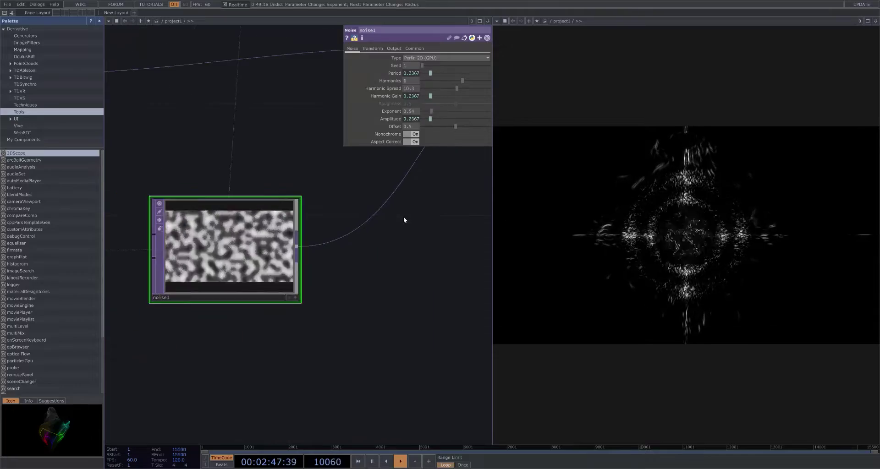
{"action": "scroll", "coordinate": [426, 215], "scroll_direction": "down", "scroll_amount": 3}
{"action": "left_click_drag", "start_coordinate": [406, 233], "coordinate": [307, 329]}
{"action": "left_click_drag", "start_coordinate": [398, 312], "coordinate": [318, 316]}
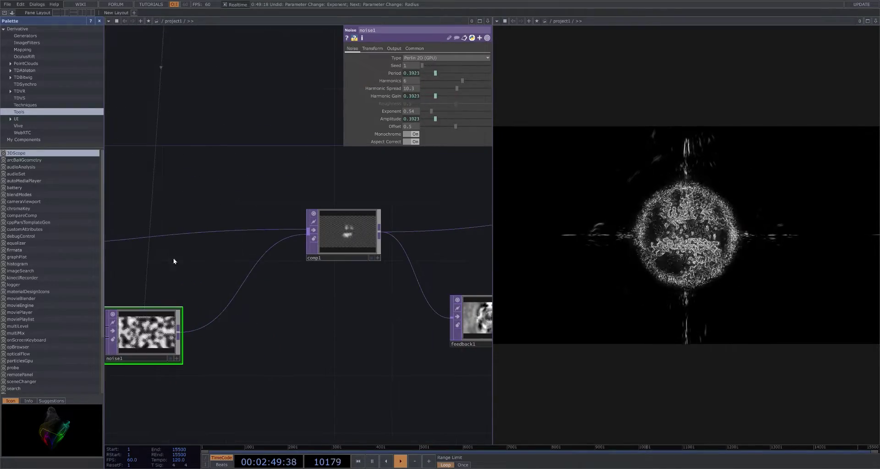
{"action": "left_click_drag", "start_coordinate": [198, 247], "coordinate": [250, 244]}
{"action": "left_click_drag", "start_coordinate": [372, 325], "coordinate": [335, 326]}
{"action": "left_click", "coordinate": [354, 235]}
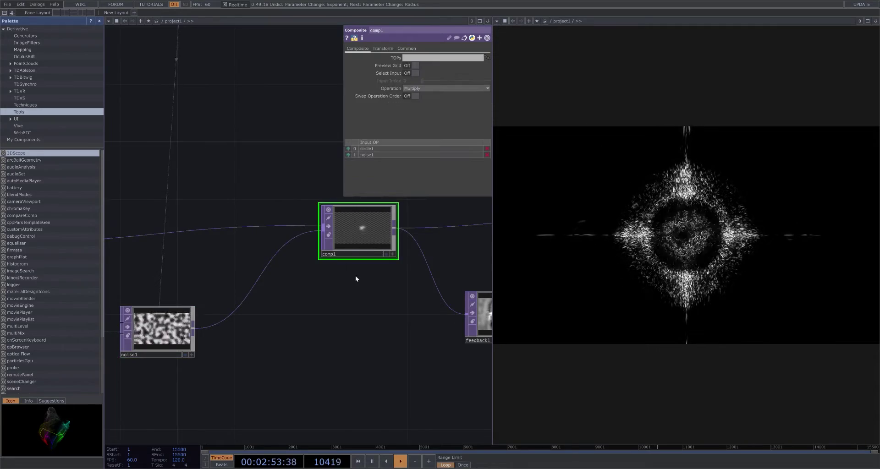
{"action": "scroll", "coordinate": [270, 245], "scroll_direction": "up", "scroll_amount": 3}
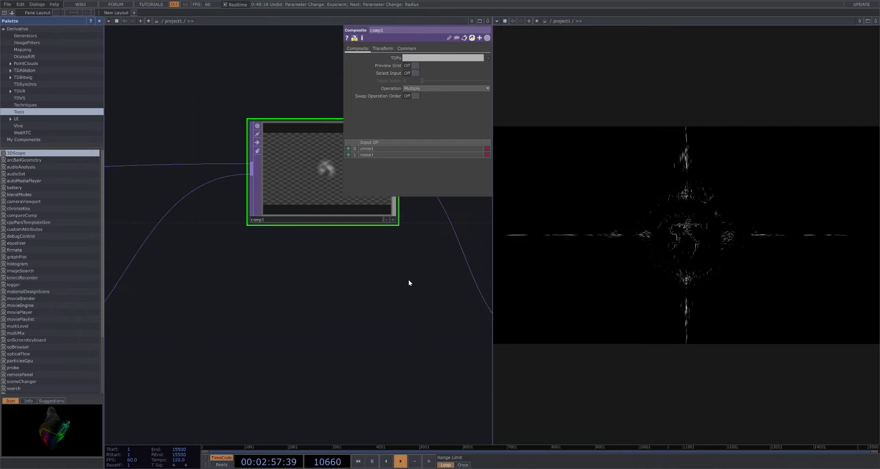
{"action": "left_click_drag", "start_coordinate": [409, 281], "coordinate": [377, 313]}
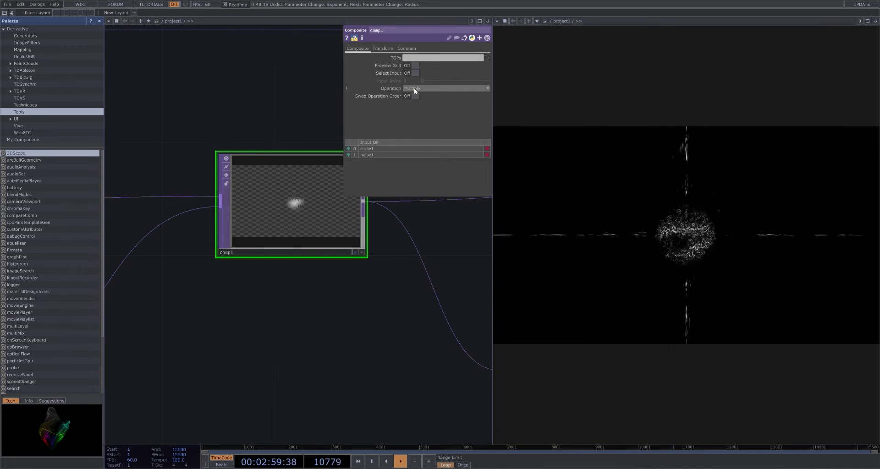
Inspect the Target TOP setting of feedback1 and its links to the neighbouring transform and composite nodes
{"action": "scroll", "coordinate": [360, 274], "scroll_direction": "down", "scroll_amount": 6}
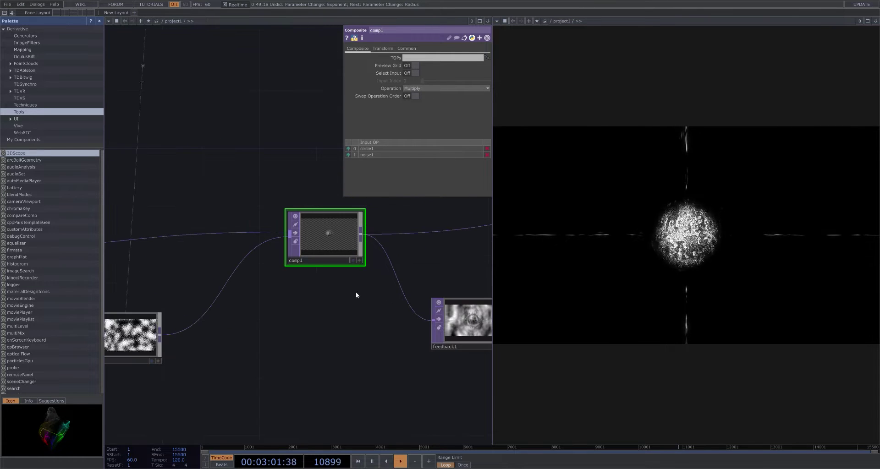
{"action": "left_click_drag", "start_coordinate": [267, 305], "coordinate": [238, 313]}
{"action": "left_click", "coordinate": [281, 328]}
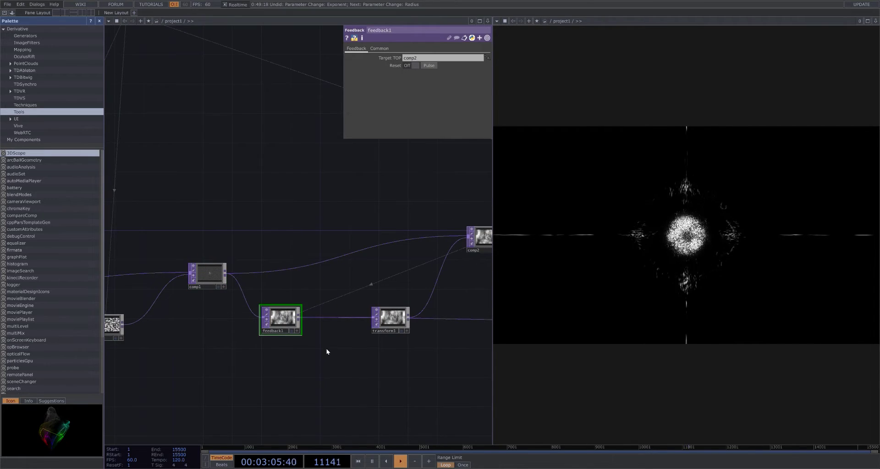
{"action": "left_click_drag", "start_coordinate": [327, 352], "coordinate": [281, 328]}
{"action": "scroll", "coordinate": [260, 317], "scroll_direction": "up", "scroll_amount": 2}
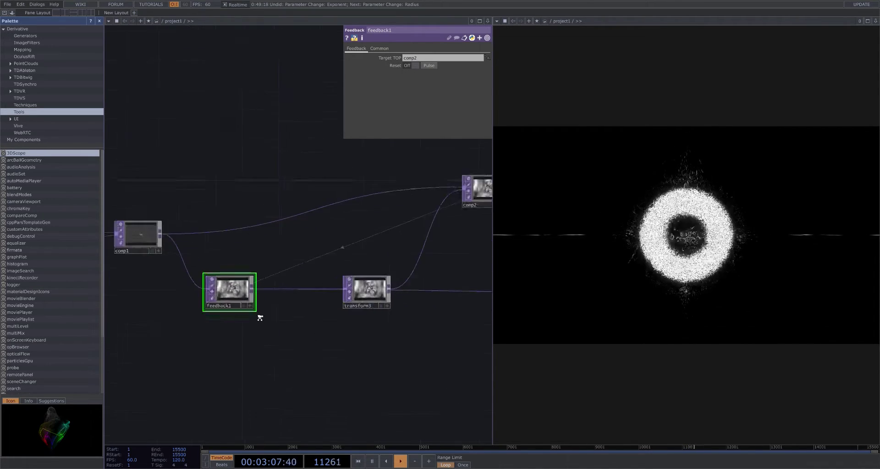
Examine the feedback loop that links comp1, feedback1, transform3 and comp2, and watch feedback1's preview up close
{"action": "scroll", "coordinate": [359, 348], "scroll_direction": "down", "scroll_amount": 5}
{"action": "left_click_drag", "start_coordinate": [392, 367], "coordinate": [316, 349]}
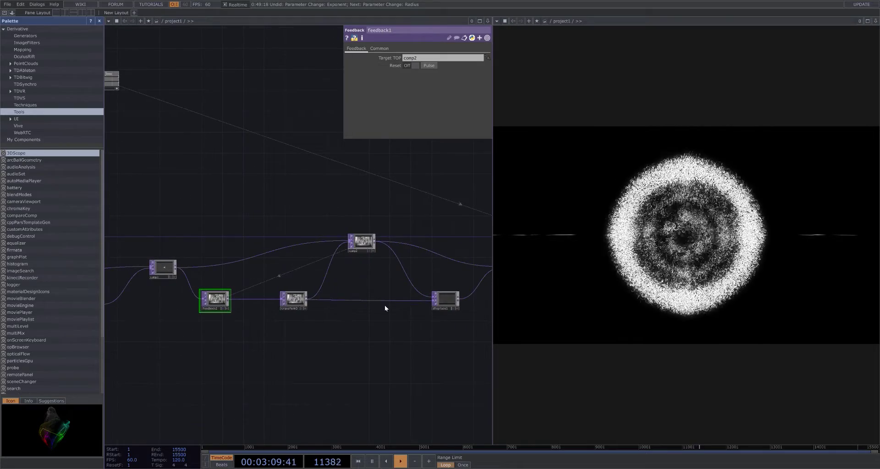
{"action": "left_click_drag", "start_coordinate": [362, 334], "coordinate": [305, 316]}
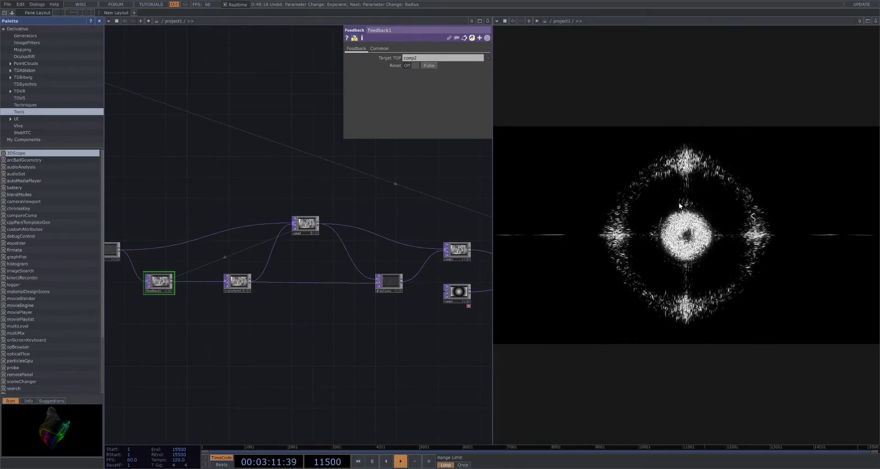
{"action": "left_click_drag", "start_coordinate": [301, 309], "coordinate": [375, 320]}
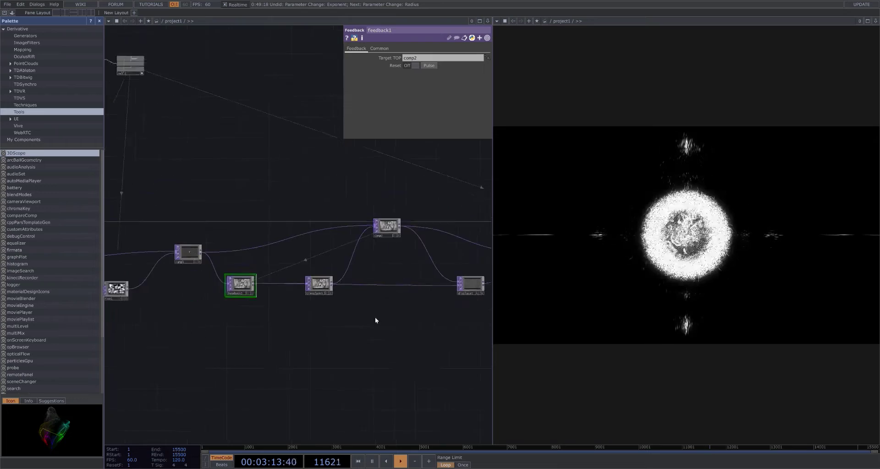
{"action": "scroll", "coordinate": [320, 314], "scroll_direction": "up", "scroll_amount": 2}
{"action": "scroll", "coordinate": [252, 289], "scroll_direction": "up", "scroll_amount": 3}
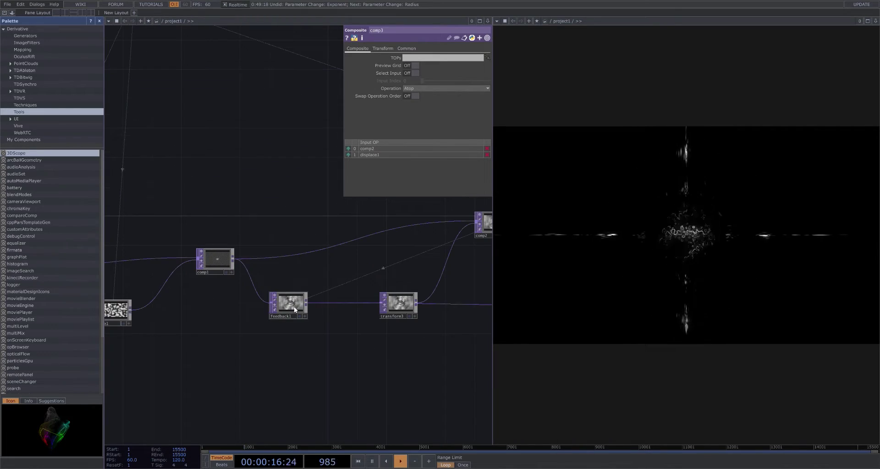
{"action": "scroll", "coordinate": [290, 325], "scroll_direction": "up", "scroll_amount": 3}
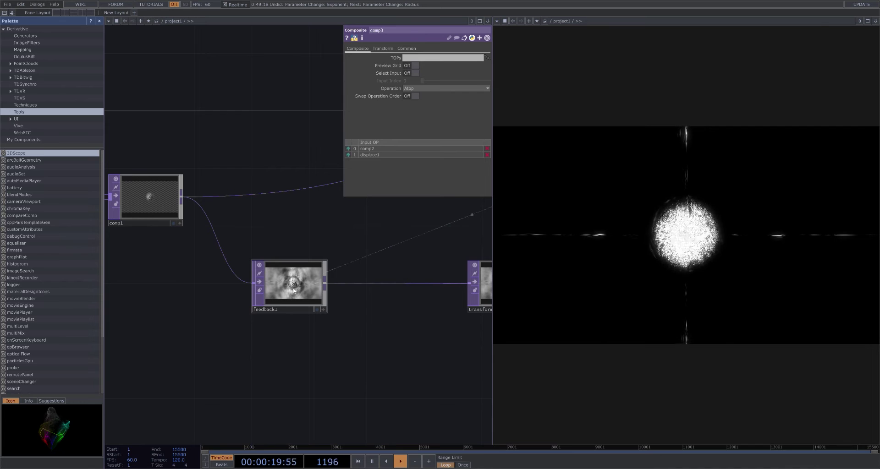
Inspect the Scale and other transform settings of transform3 and look through its Tile and Common parameters
{"action": "left_click_drag", "start_coordinate": [441, 303], "coordinate": [373, 286]}
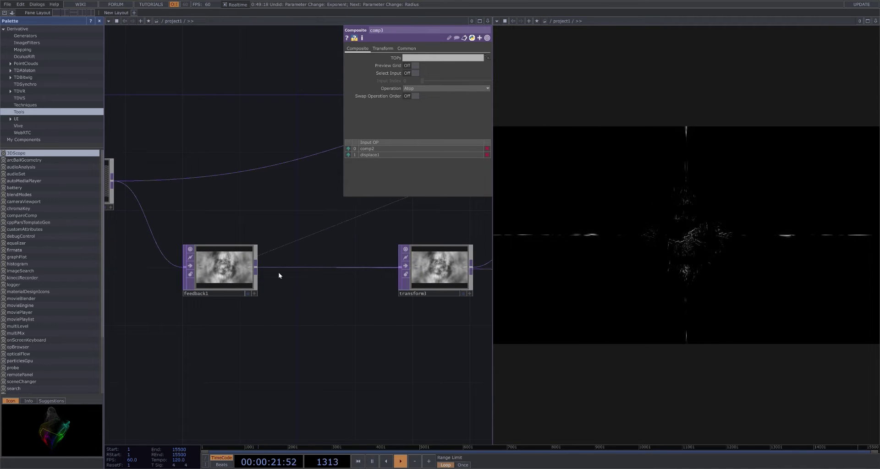
{"action": "left_click_drag", "start_coordinate": [407, 339], "coordinate": [392, 353]}
{"action": "left_click", "coordinate": [385, 300]}
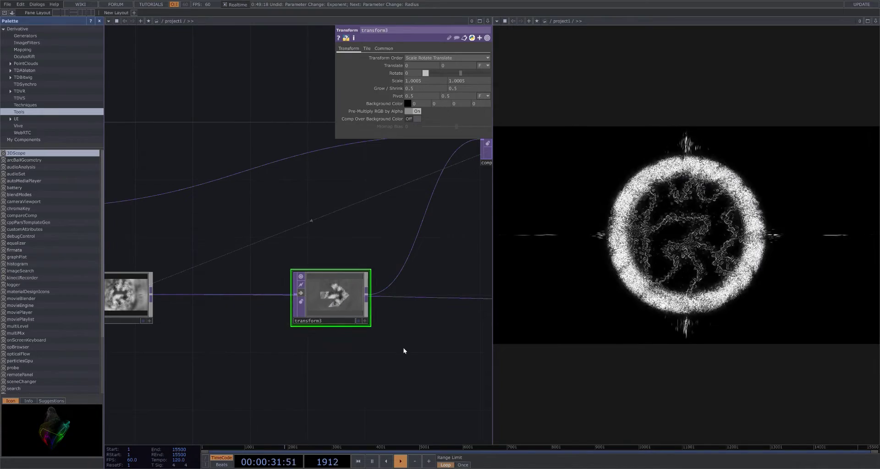
{"action": "left_click_drag", "start_coordinate": [403, 347], "coordinate": [336, 342]}
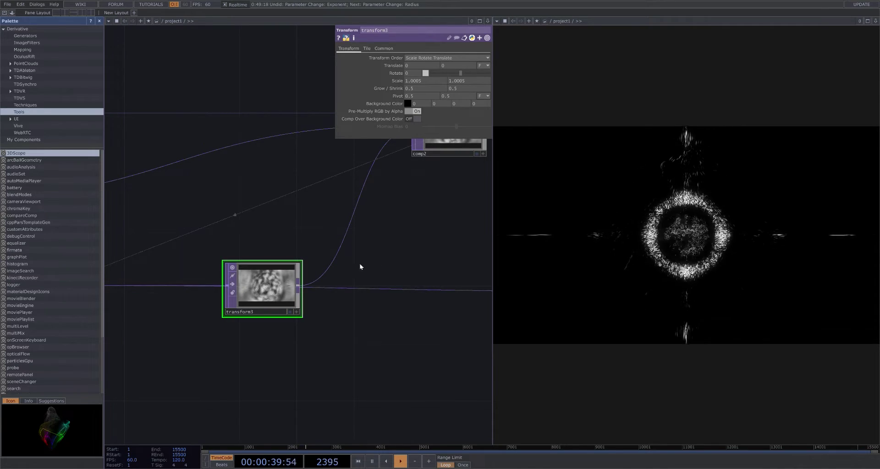
{"action": "left_click", "coordinate": [366, 49]}
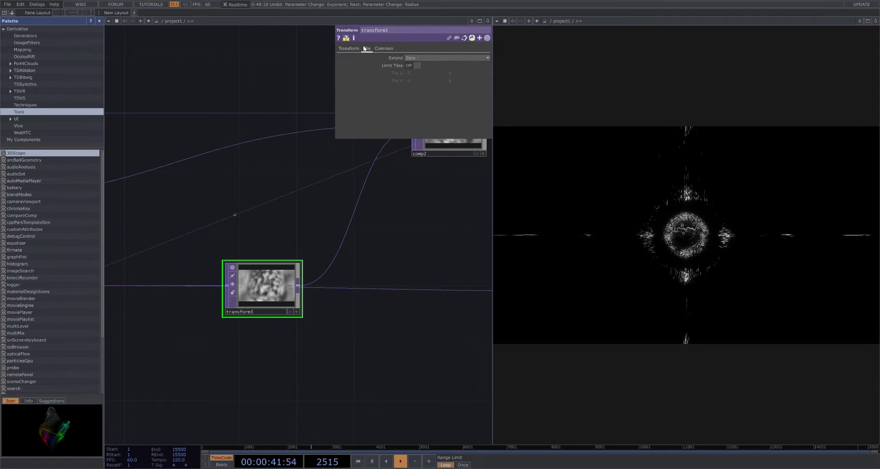
{"action": "left_click", "coordinate": [389, 50]}
{"action": "left_click", "coordinate": [349, 47]}
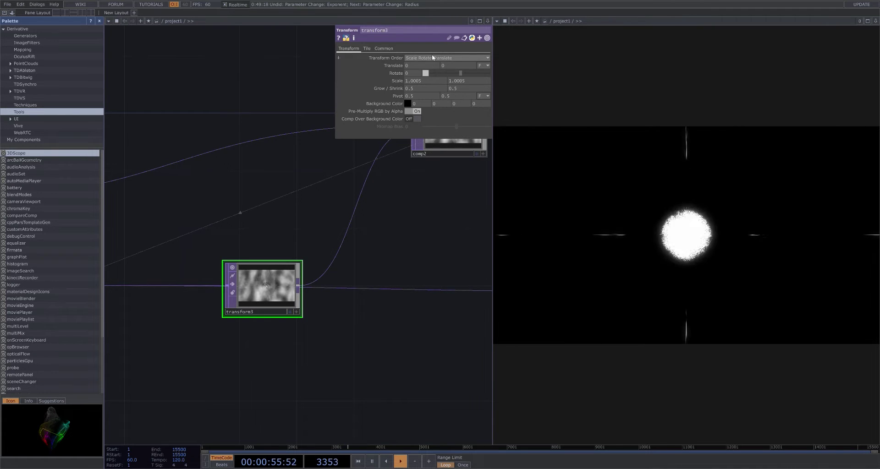
Inspect comp2's Operation setting and how it combines the transform3 and comp1 inputs
{"action": "scroll", "coordinate": [390, 244], "scroll_direction": "down", "scroll_amount": 2}
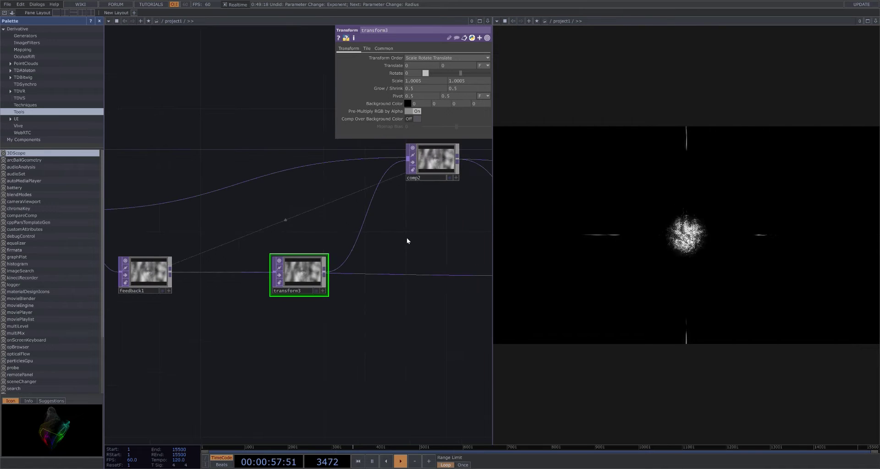
{"action": "scroll", "coordinate": [338, 281], "scroll_direction": "up", "scroll_amount": 6}
{"action": "scroll", "coordinate": [432, 284], "scroll_direction": "down", "scroll_amount": 4}
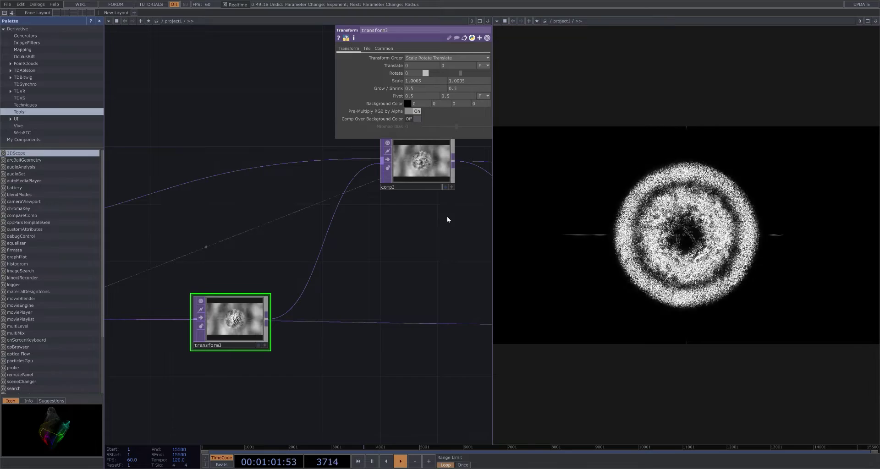
{"action": "left_click_drag", "start_coordinate": [417, 248], "coordinate": [336, 259]}
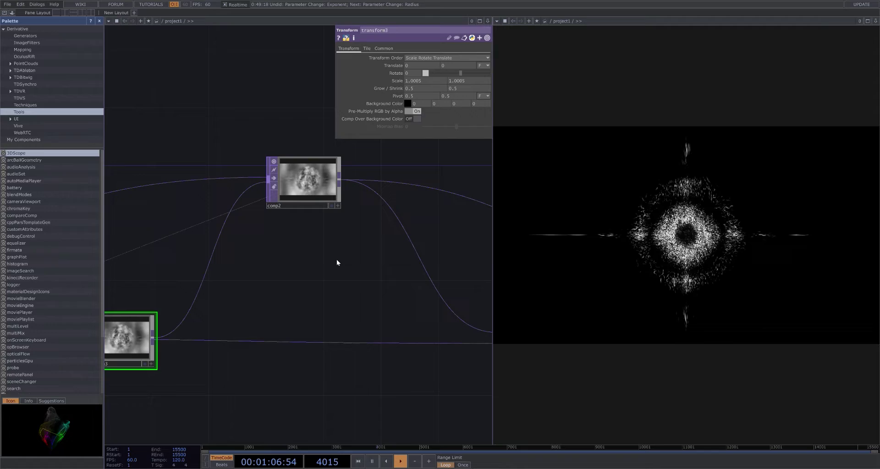
{"action": "left_click", "coordinate": [306, 184]}
{"action": "left_click_drag", "start_coordinate": [277, 238], "coordinate": [351, 281]}
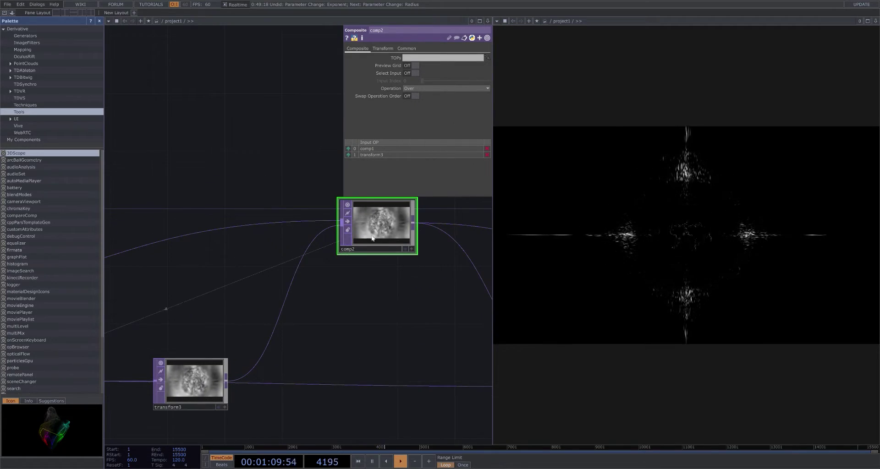
{"action": "scroll", "coordinate": [361, 280], "scroll_direction": "down", "scroll_amount": 4}
{"action": "left_click_drag", "start_coordinate": [362, 320], "coordinate": [389, 297]}
Trace feedback1's Target TOP link to comp2 and watch comp2's composited preview up close
{"action": "left_click", "coordinate": [202, 305]}
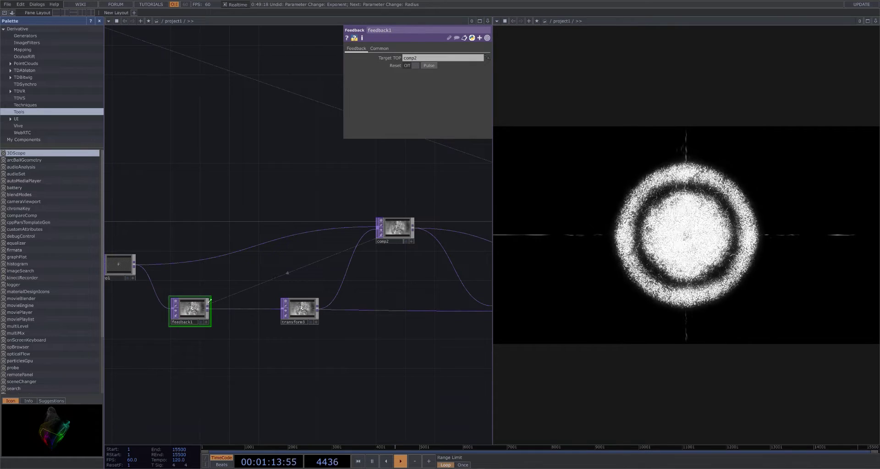
{"action": "left_click", "coordinate": [395, 239]}
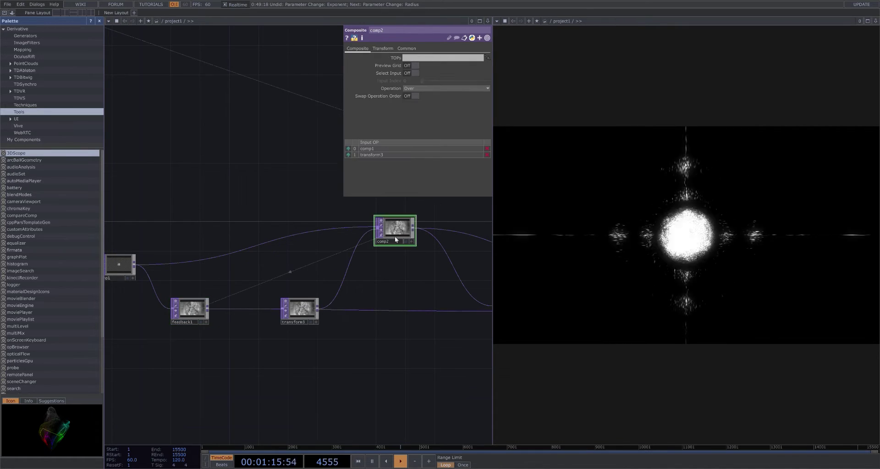
{"action": "scroll", "coordinate": [395, 237], "scroll_direction": "up", "scroll_amount": 5}
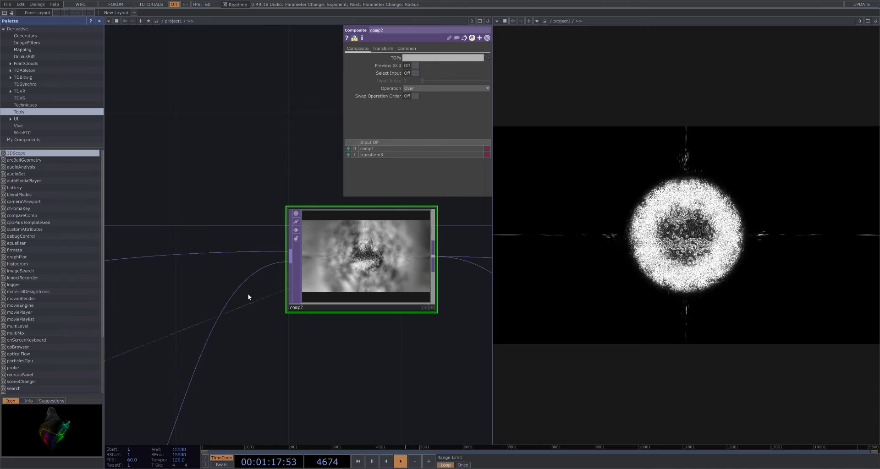
{"action": "scroll", "coordinate": [298, 320], "scroll_direction": "down", "scroll_amount": 4}
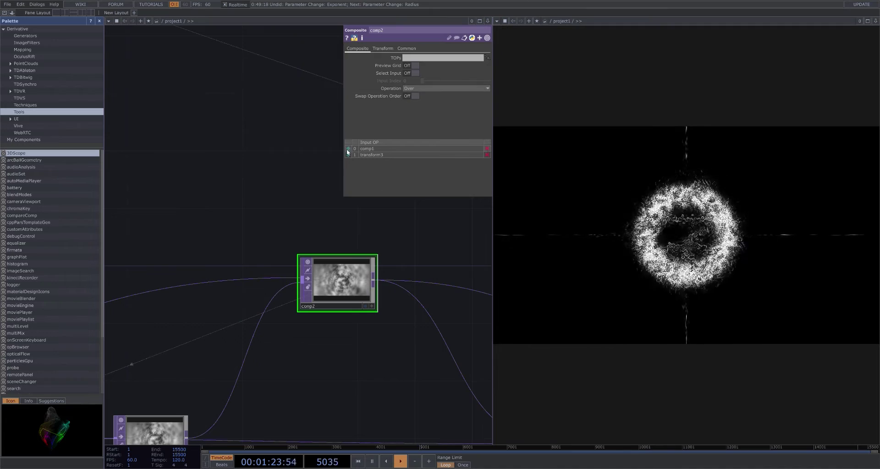
Inspect displace1's Horizontal and Vertical Source, Displace Weight and Extend settings and its connection to comp3
{"action": "scroll", "coordinate": [366, 392], "scroll_direction": "down", "scroll_amount": 2}
{"action": "left_click_drag", "start_coordinate": [385, 401], "coordinate": [263, 301]}
{"action": "left_click_drag", "start_coordinate": [246, 344], "coordinate": [139, 308]}
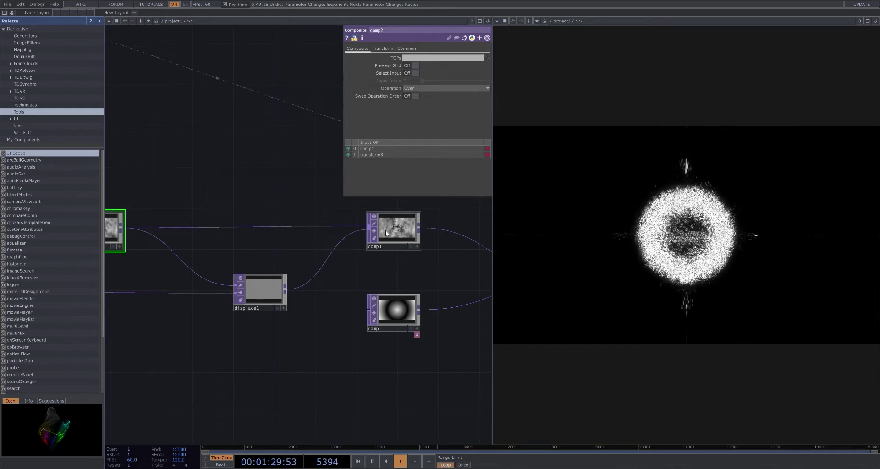
{"action": "left_click", "coordinate": [257, 300]}
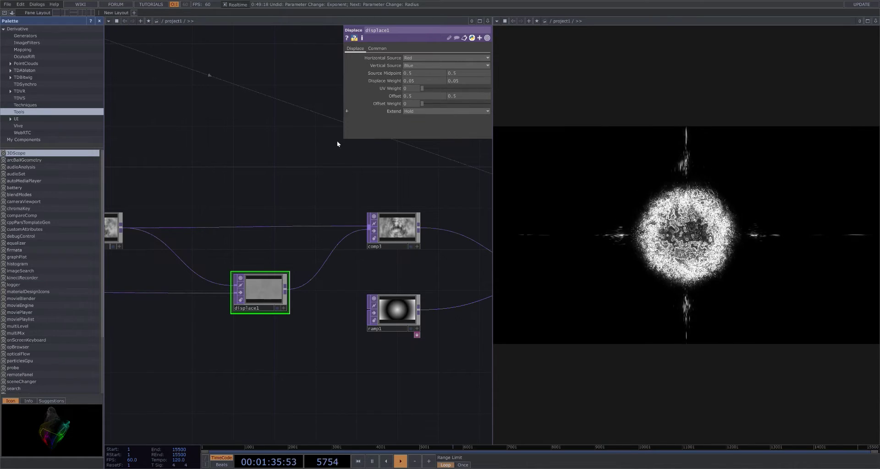
{"action": "left_click_drag", "start_coordinate": [322, 147], "coordinate": [300, 121]}
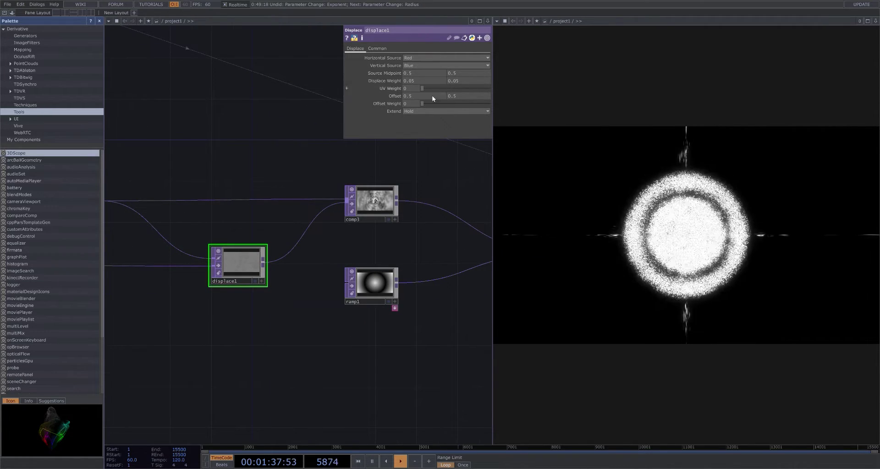
Inspect comp3's Operation setting and how it combines comp2 with displace1 ahead of lookup1
{"action": "left_click", "coordinate": [372, 209]}
{"action": "left_click_drag", "start_coordinate": [371, 251], "coordinate": [240, 220]}
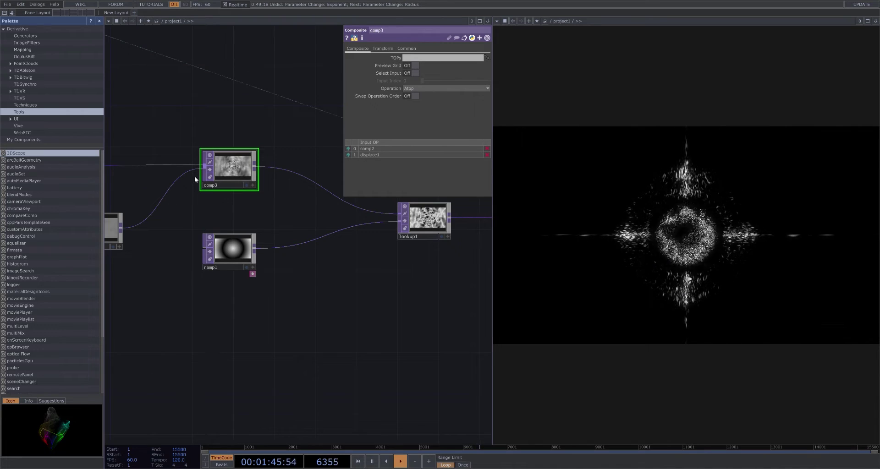
{"action": "left_click_drag", "start_coordinate": [269, 212], "coordinate": [310, 198]}
{"action": "left_click_drag", "start_coordinate": [273, 348], "coordinate": [200, 355]}
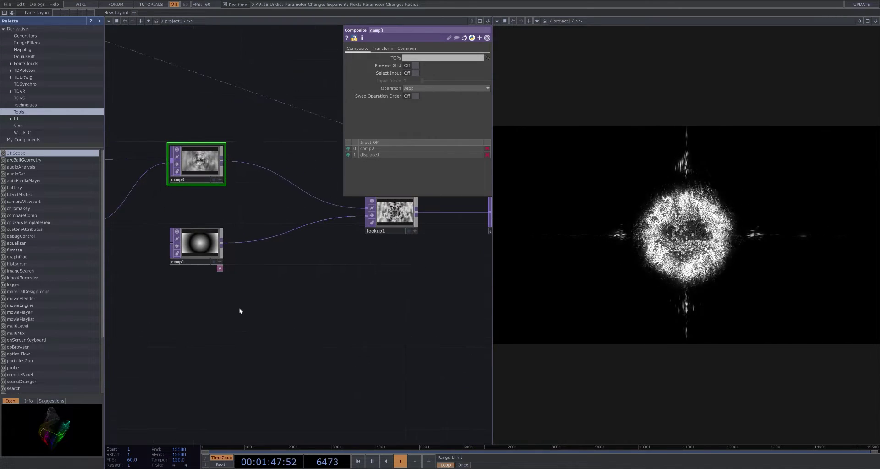
Inspect lookup1's Method and Index Channel settings and watch its preview up close
{"action": "scroll", "coordinate": [238, 307], "scroll_direction": "down", "scroll_amount": 3}
{"action": "left_click", "coordinate": [345, 243]}
{"action": "scroll", "coordinate": [369, 264], "scroll_direction": "up", "scroll_amount": 3}
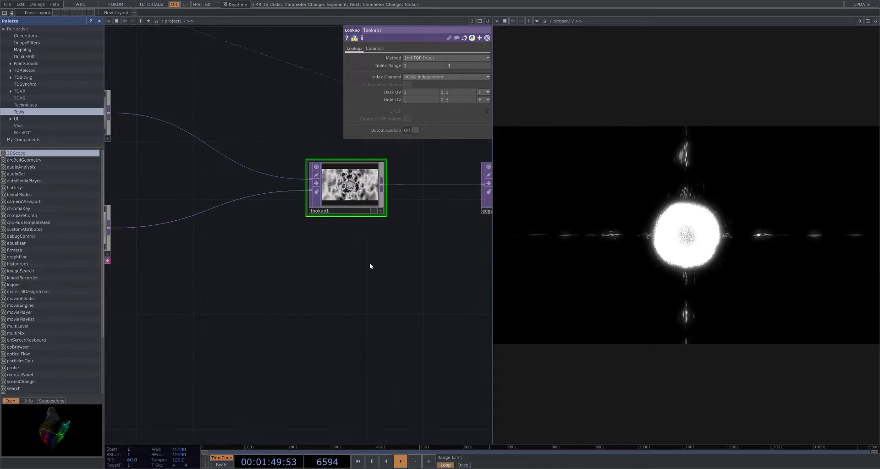
{"action": "scroll", "coordinate": [352, 201], "scroll_direction": "up", "scroll_amount": 3}
{"action": "scroll", "coordinate": [352, 201], "scroll_direction": "down", "scroll_amount": 6}
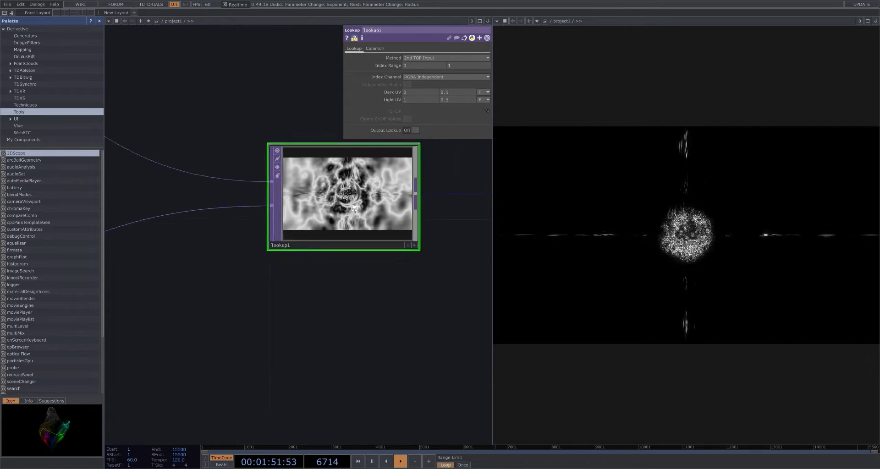
Inspect ramp1's Type, Phase, Period and Extend settings and its connection to lookup1
{"action": "left_click", "coordinate": [201, 264]}
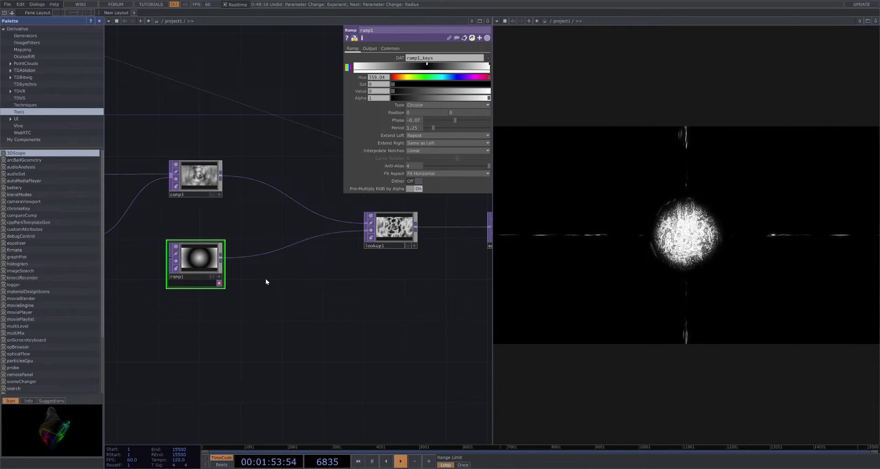
{"action": "left_click_drag", "start_coordinate": [298, 214], "coordinate": [371, 225]}
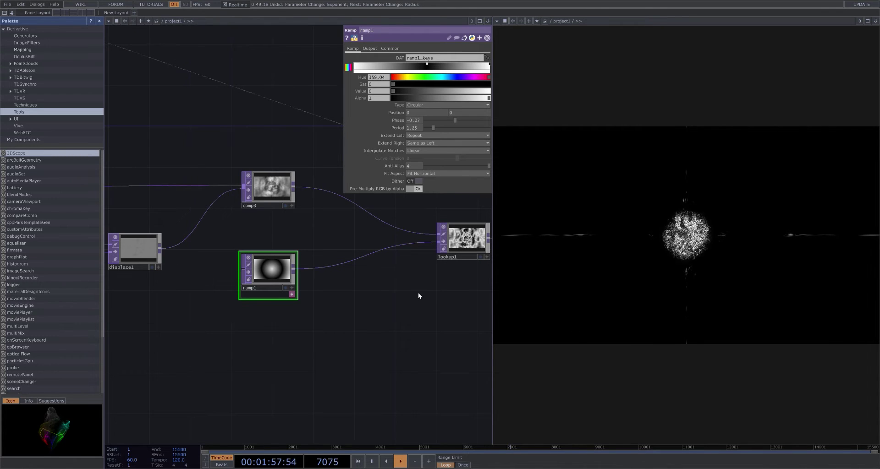
{"action": "left_click_drag", "start_coordinate": [418, 294], "coordinate": [408, 291]}
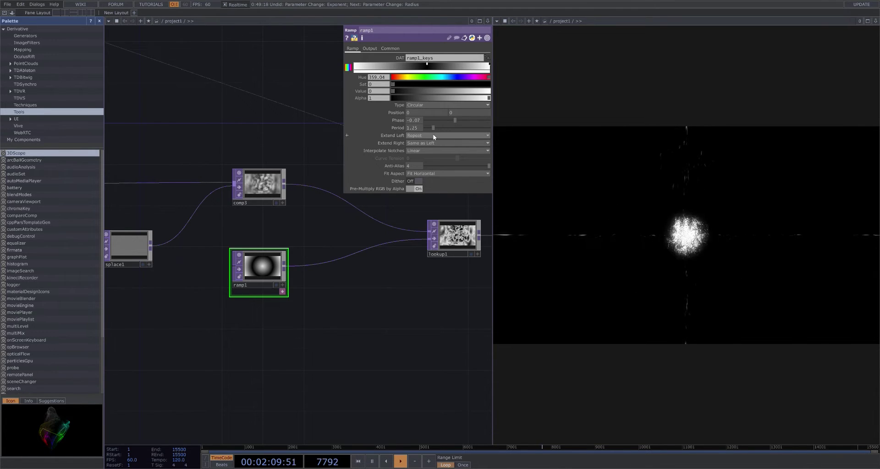
{"action": "left_click_drag", "start_coordinate": [344, 295], "coordinate": [339, 274]}
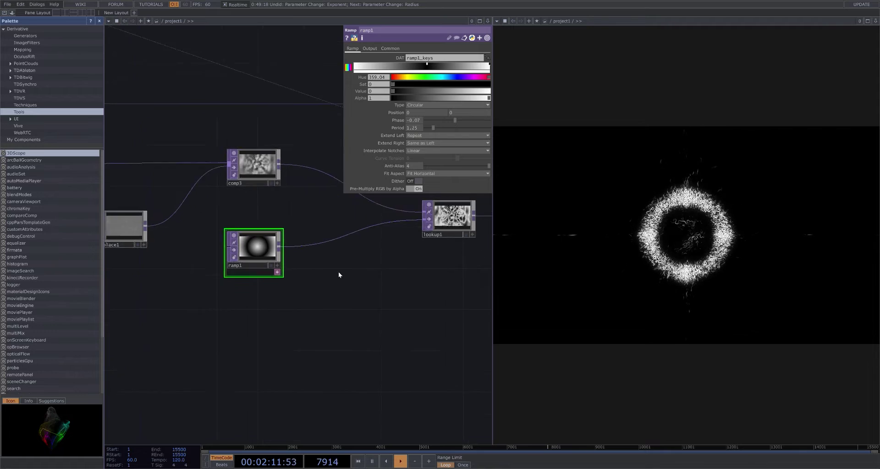
Try a Period of 0.22 on ramp1, check lookup1's pattern up close, and undo the change
{"action": "mouse_move", "coordinate": [432, 127]}
{"action": "left_mouse_down"}
{"action": "mouse_move", "coordinate": [446, 129]}
{"action": "mouse_move", "coordinate": [425, 128]}
{"action": "left_mouse_up"}
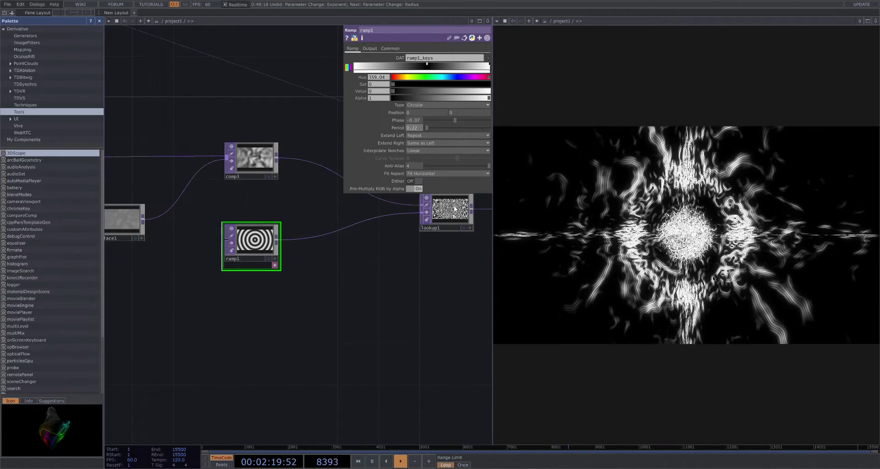
{"action": "scroll", "coordinate": [454, 209], "scroll_direction": "up", "scroll_amount": 5}
{"action": "scroll", "coordinate": [422, 288], "scroll_direction": "down", "scroll_amount": 5}
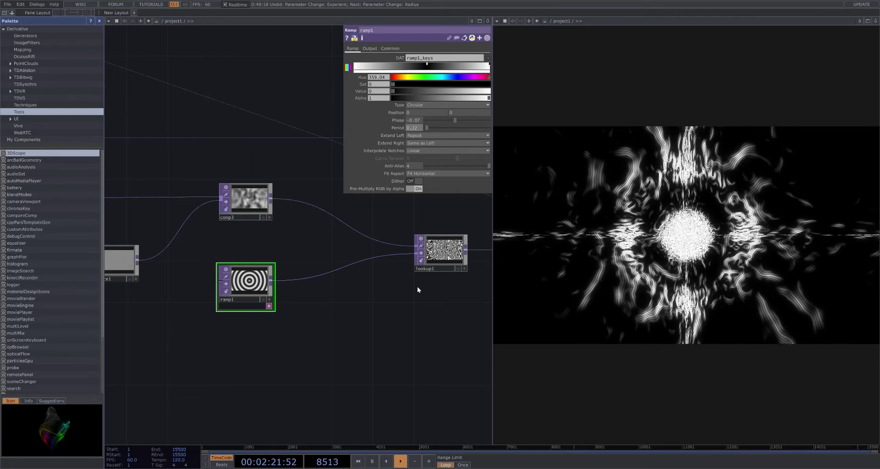
{"action": "key", "text": "ctrl+z"}
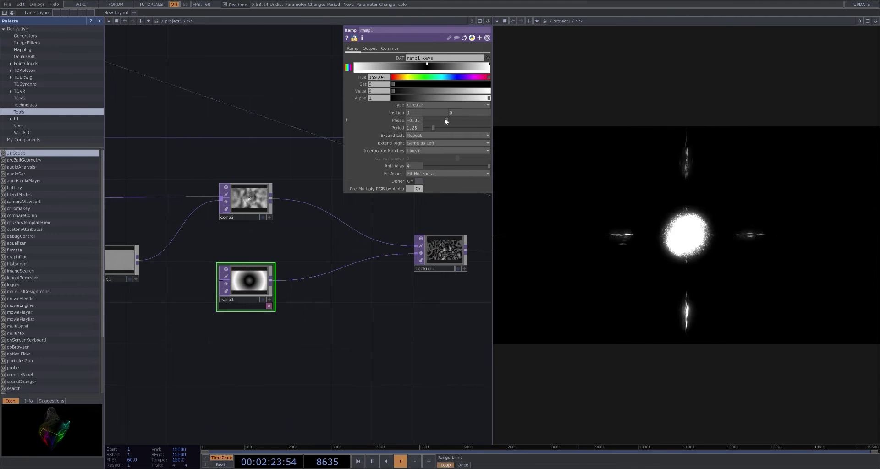
Try a shorter Period and a Phase of -0.72 on ramp1, then undo both changes
{"action": "mouse_move", "coordinate": [433, 128]}
{"action": "left_mouse_down"}
{"action": "mouse_move", "coordinate": [452, 129]}
{"action": "mouse_move", "coordinate": [427, 128]}
{"action": "mouse_move", "coordinate": [432, 119]}
{"action": "mouse_move", "coordinate": [466, 121]}
{"action": "mouse_move", "coordinate": [435, 124]}
{"action": "left_mouse_up"}
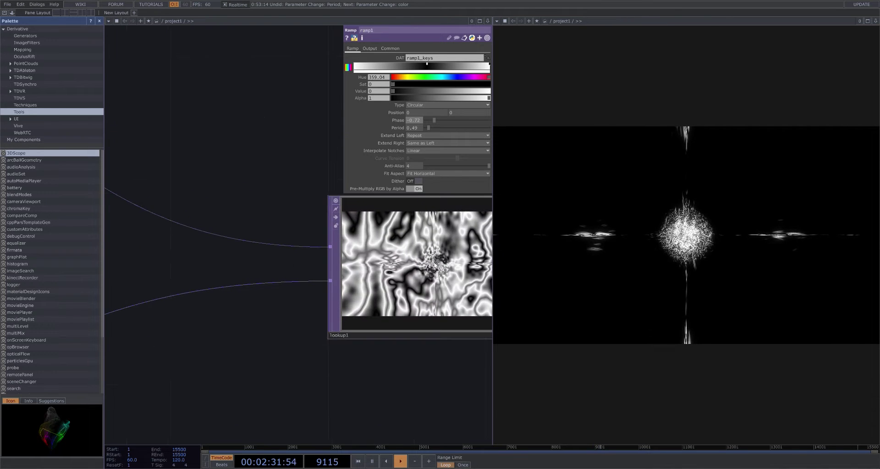
{"action": "key", "text": "ctrl+z"}
{"action": "scroll", "coordinate": [434, 264], "scroll_direction": "down", "scroll_amount": 5}
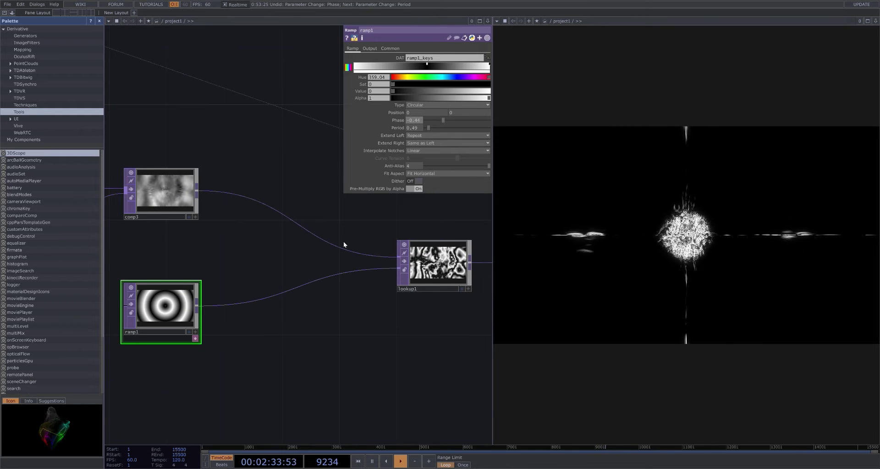
{"action": "key", "text": "ctrl+z"}
{"action": "key", "text": "ctrl+z"}
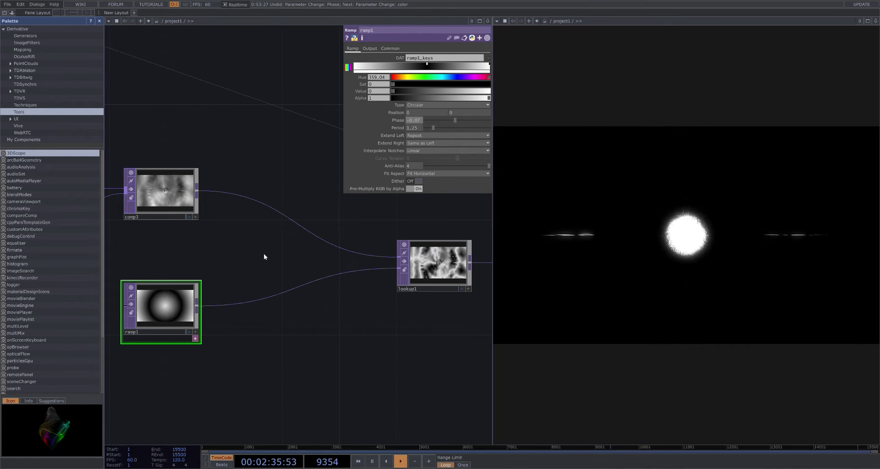
Check edge1's settings and examine lookup1's preview pattern up close
{"action": "scroll", "coordinate": [443, 307], "scroll_direction": "down", "scroll_amount": 5}
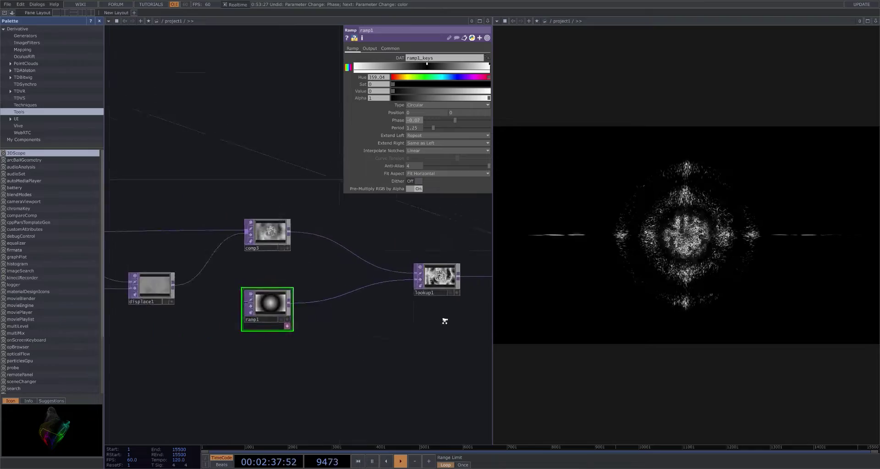
{"action": "left_click_drag", "start_coordinate": [416, 324], "coordinate": [234, 278]}
{"action": "left_click", "coordinate": [345, 237]}
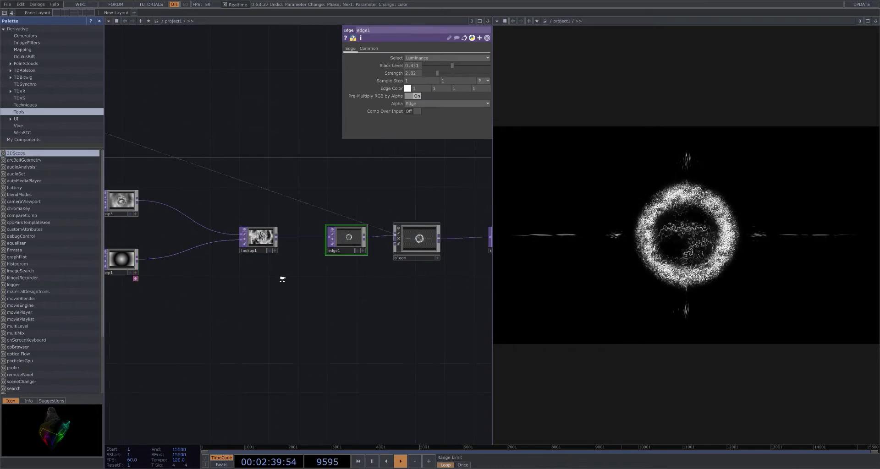
{"action": "scroll", "coordinate": [261, 265], "scroll_direction": "up", "scroll_amount": 5}
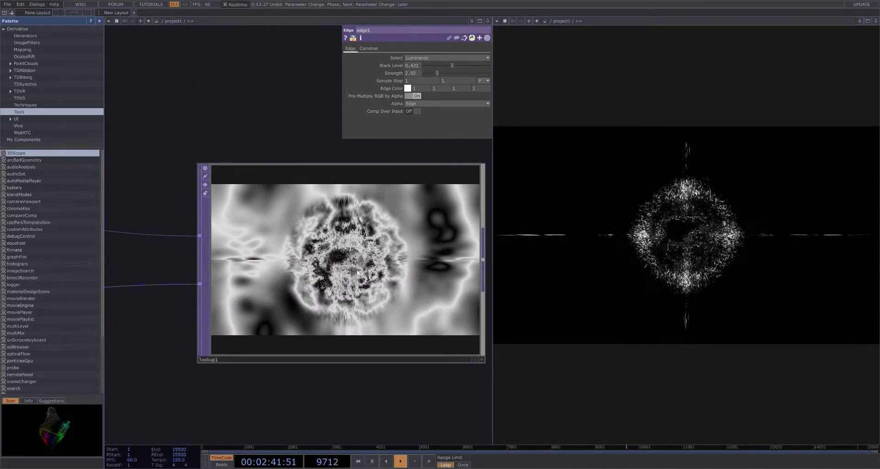
{"action": "left_click_drag", "start_coordinate": [358, 379], "coordinate": [314, 362]}
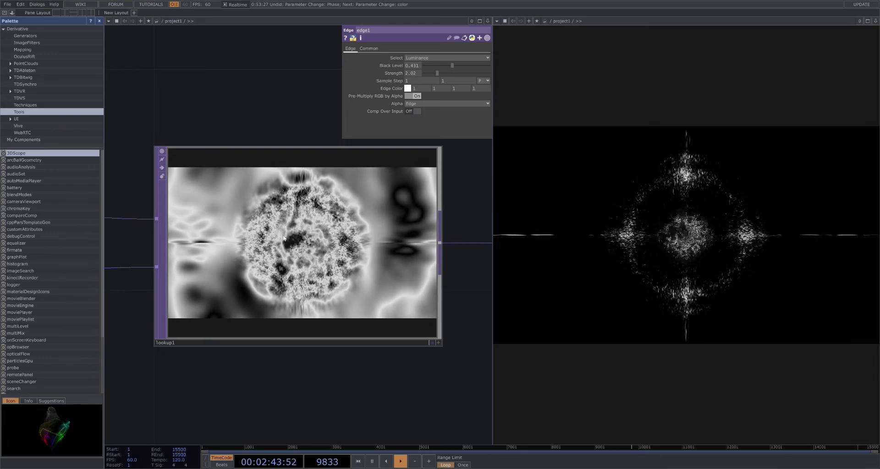
{"action": "scroll", "coordinate": [300, 238], "scroll_direction": "down", "scroll_amount": 5}
{"action": "scroll", "coordinate": [374, 297], "scroll_direction": "down", "scroll_amount": 10}
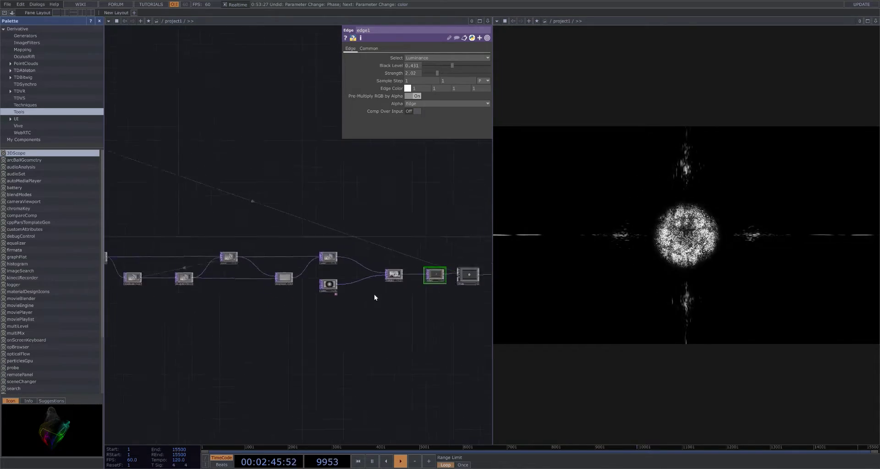
Look over the whole network from the audio operators to the output and return to lookup1 and edge1
{"action": "left_click_drag", "start_coordinate": [375, 305], "coordinate": [370, 289]}
{"action": "right_click_drag", "start_coordinate": [371, 289], "coordinate": [205, 264]}
{"action": "right_click_drag", "start_coordinate": [136, 239], "coordinate": [135, 239]}
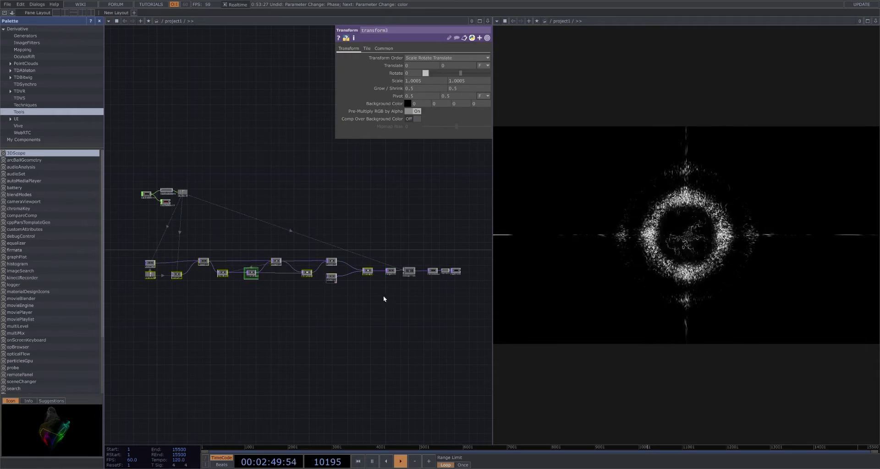
{"action": "scroll", "coordinate": [382, 278], "scroll_direction": "up", "scroll_amount": 10}
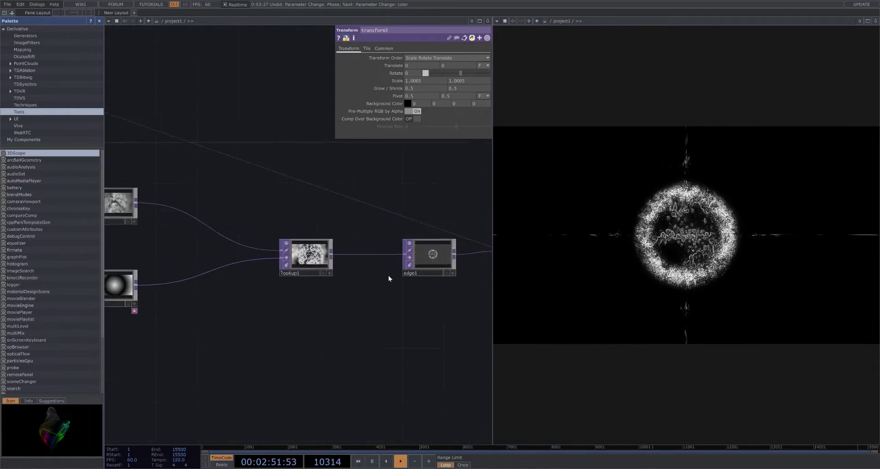
{"action": "scroll", "coordinate": [281, 271], "scroll_direction": "down", "scroll_amount": 3}
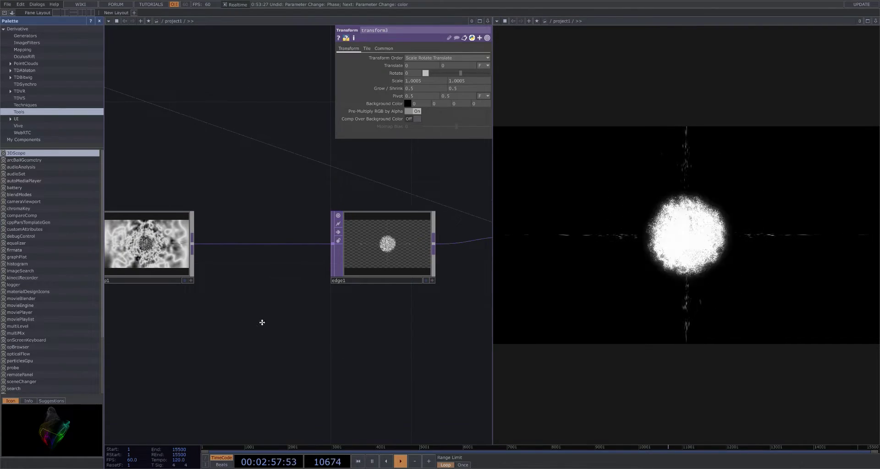
Compare lookup1's preview up close with edge1's and undo the accidental layout change on edge1
{"action": "left_click_drag", "start_coordinate": [262, 322], "coordinate": [353, 340]}
{"action": "scroll", "coordinate": [188, 270], "scroll_direction": "up", "scroll_amount": 9}
{"action": "scroll", "coordinate": [365, 270], "scroll_direction": "down", "scroll_amount": 7}
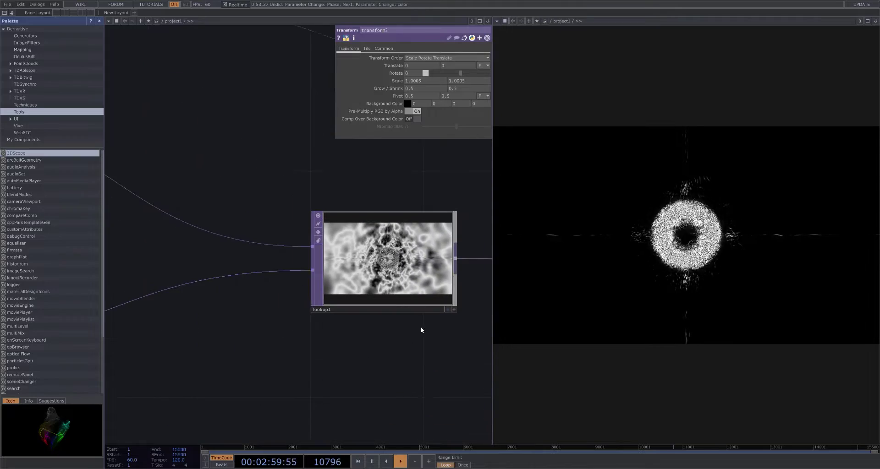
{"action": "scroll", "coordinate": [422, 330], "scroll_direction": "down", "scroll_amount": 5}
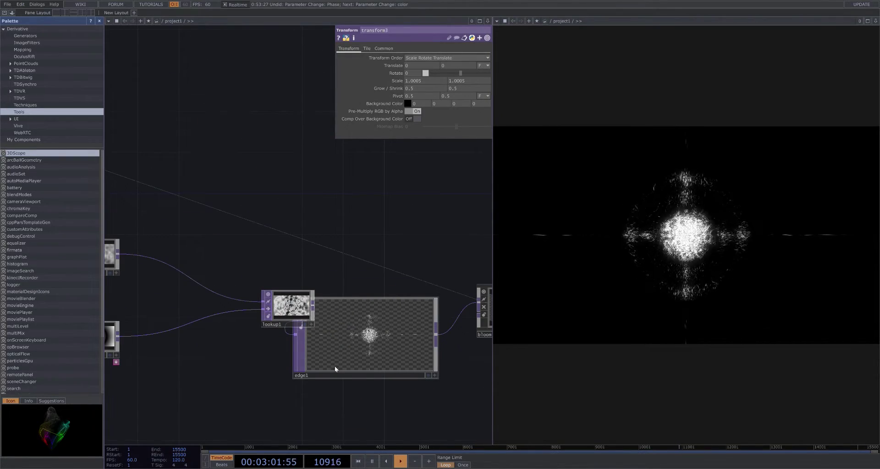
{"action": "key", "text": "ctrl+z"}
{"action": "scroll", "coordinate": [407, 355], "scroll_direction": "up", "scroll_amount": 3}
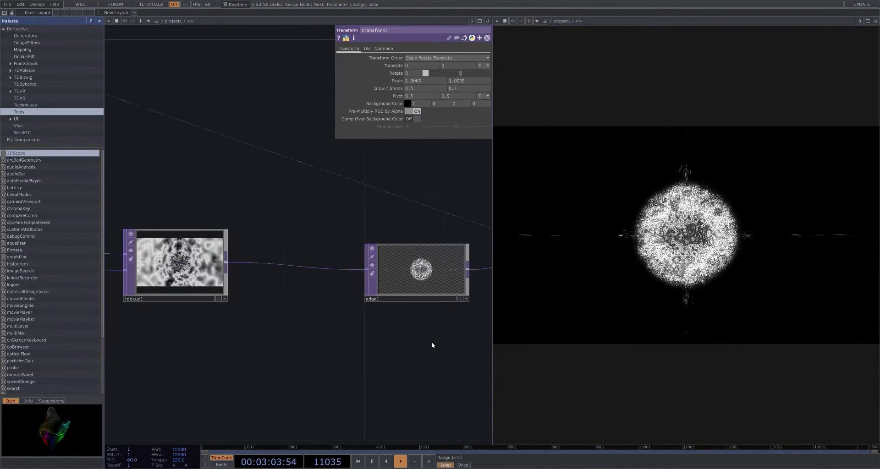
Set edge1's Black Level to 0.5 and its Strength to 2
{"action": "scroll", "coordinate": [431, 345], "scroll_direction": "up", "scroll_amount": 8}
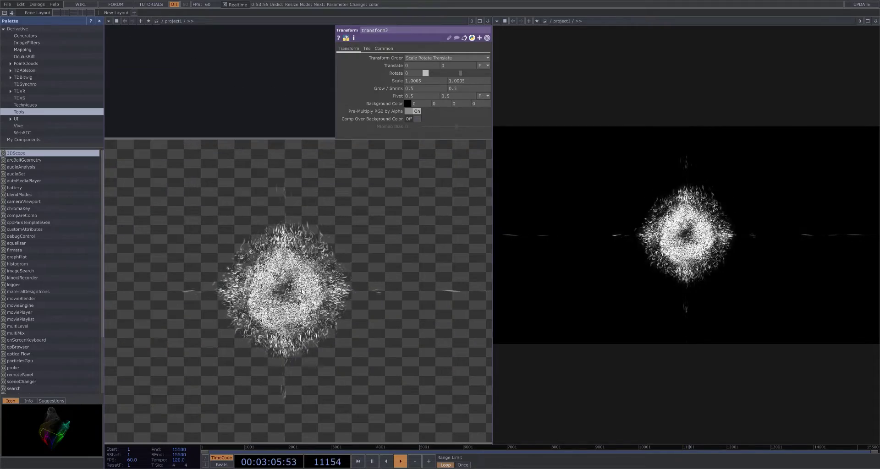
{"action": "left_click", "coordinate": [302, 289]}
{"action": "scroll", "coordinate": [275, 298], "scroll_direction": "down", "scroll_amount": 3}
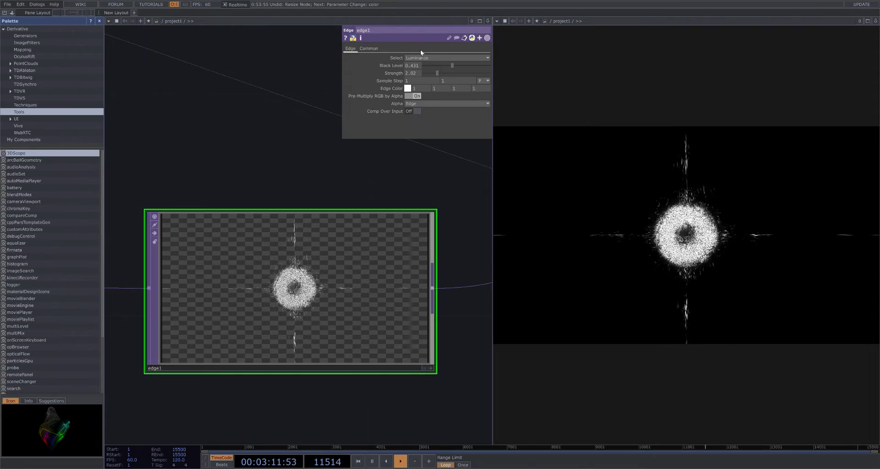
{"action": "mouse_move", "coordinate": [451, 65]}
{"action": "left_mouse_down"}
{"action": "mouse_move", "coordinate": [464, 66]}
{"action": "mouse_move", "coordinate": [437, 65]}
{"action": "mouse_move", "coordinate": [482, 71]}
{"action": "mouse_move", "coordinate": [426, 70]}
{"action": "mouse_move", "coordinate": [451, 69]}
{"action": "left_mouse_up"}
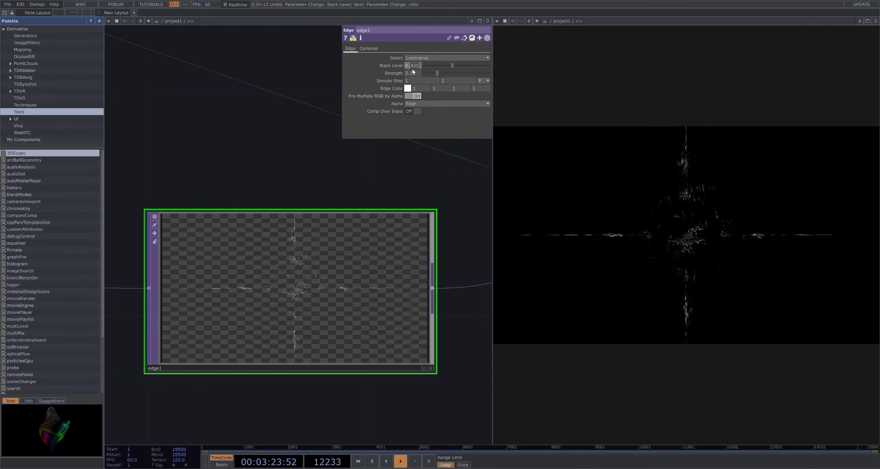
{"action": "key", "text": "Return"}
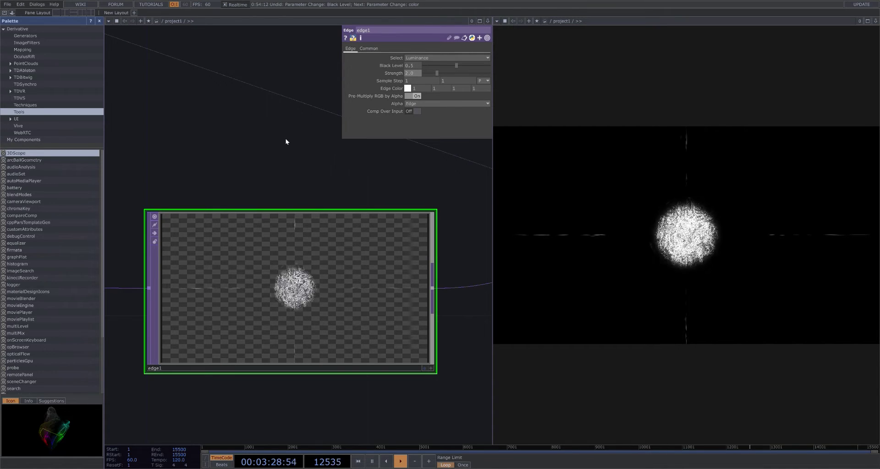
Try a much higher Strength on edge1 and undo the change
{"action": "scroll", "coordinate": [286, 140], "scroll_direction": "down", "scroll_amount": 3}
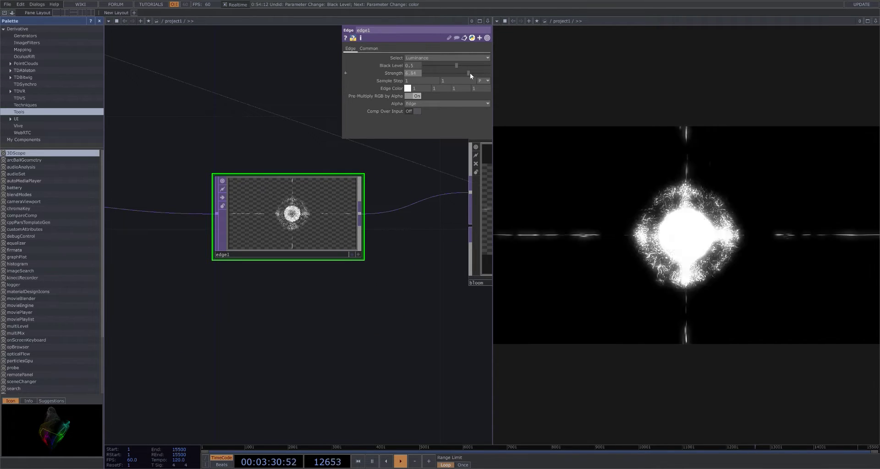
{"action": "key", "text": "ctrl+z"}
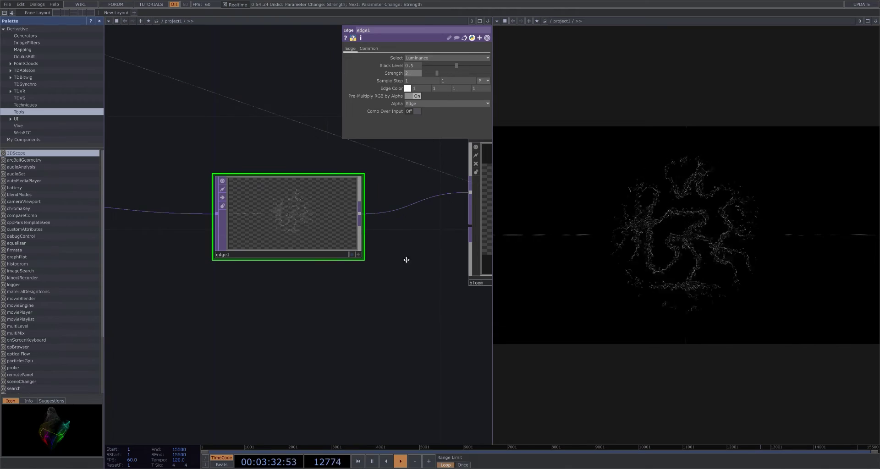
Inspect the bloom component's settings and the channel expression that drives its Intensity
{"action": "left_click_drag", "start_coordinate": [408, 259], "coordinate": [329, 288]}
{"action": "scroll", "coordinate": [255, 239], "scroll_direction": "down", "scroll_amount": 3}
{"action": "left_click", "coordinate": [306, 223]}
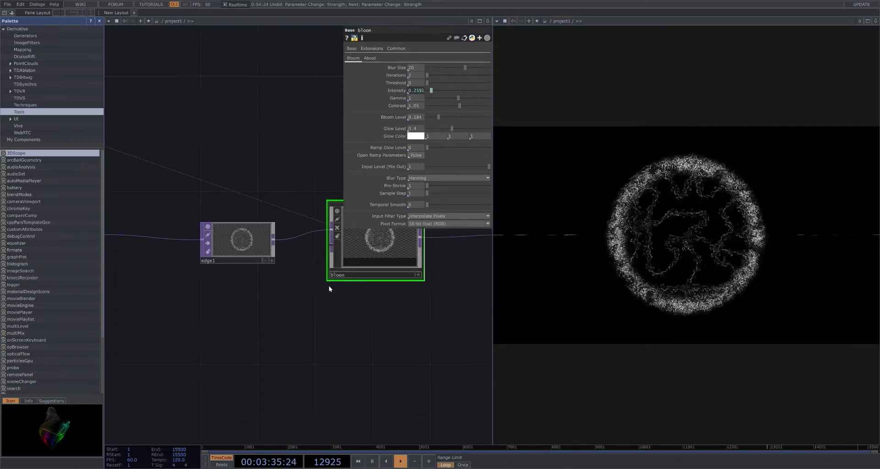
{"action": "left_click", "coordinate": [415, 90]}
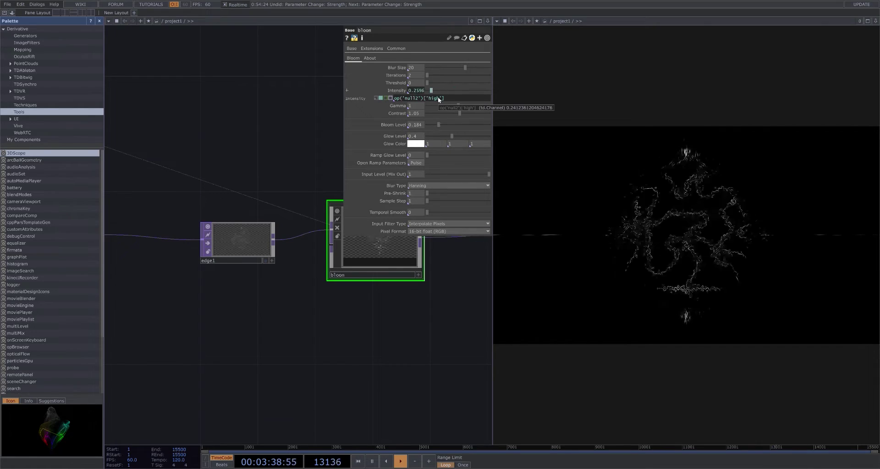
Raise bloom's Blur Size to 32 and check its preview up close
{"action": "left_click_drag", "start_coordinate": [388, 347], "coordinate": [340, 322]}
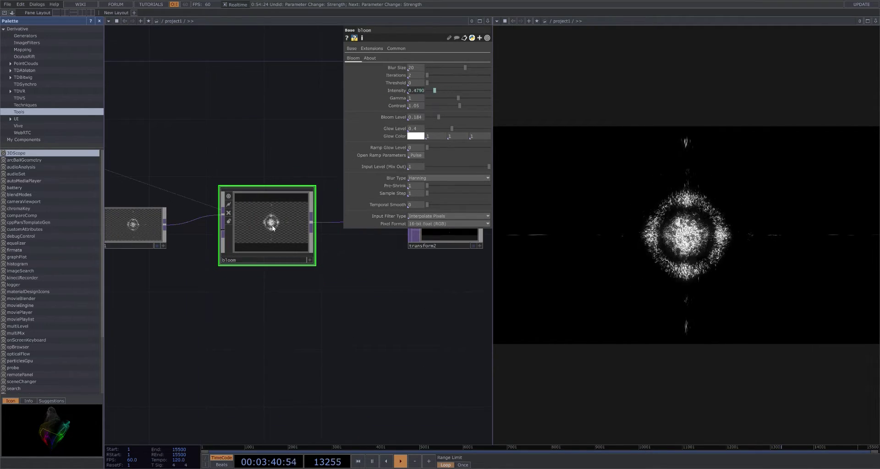
{"action": "scroll", "coordinate": [272, 229], "scroll_direction": "up", "scroll_amount": 5}
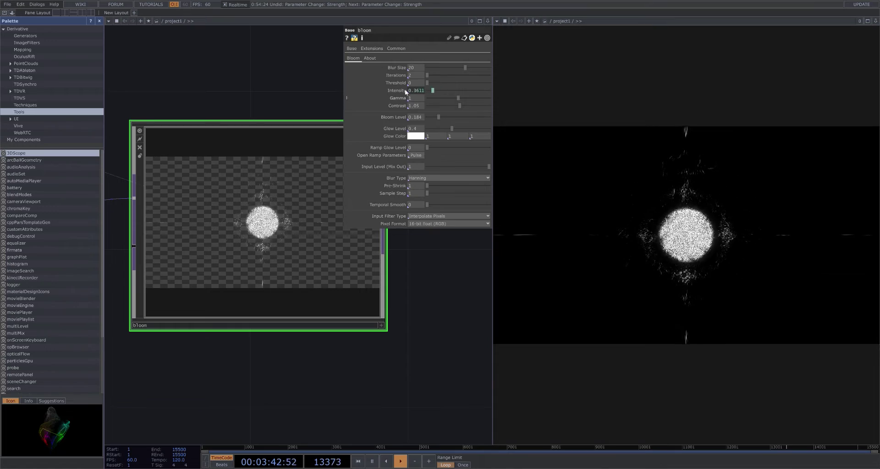
{"action": "left_click_drag", "start_coordinate": [465, 68], "coordinate": [509, 78]}
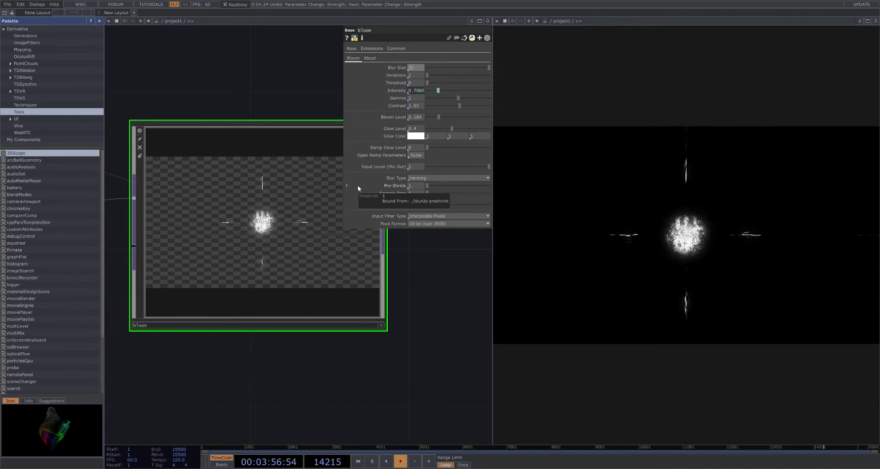
{"action": "scroll", "coordinate": [353, 227], "scroll_direction": "down", "scroll_amount": 3}
{"action": "scroll", "coordinate": [388, 221], "scroll_direction": "up", "scroll_amount": 3}
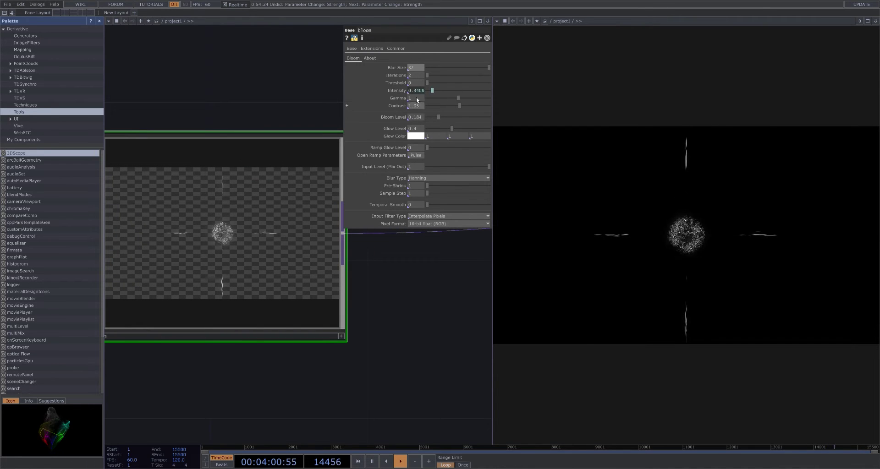
Review bloom's Intensity expression again and follow its output to transform2, null1 and out1
{"action": "left_click", "coordinate": [404, 91]}
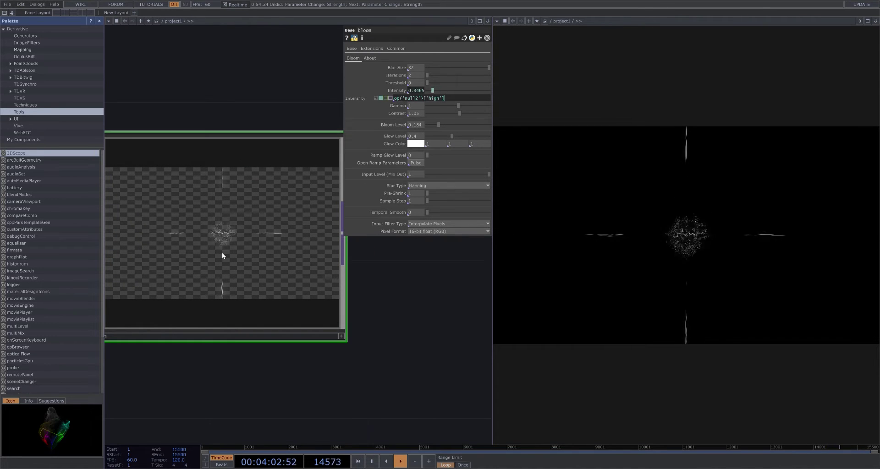
{"action": "scroll", "coordinate": [222, 255], "scroll_direction": "down", "scroll_amount": 2}
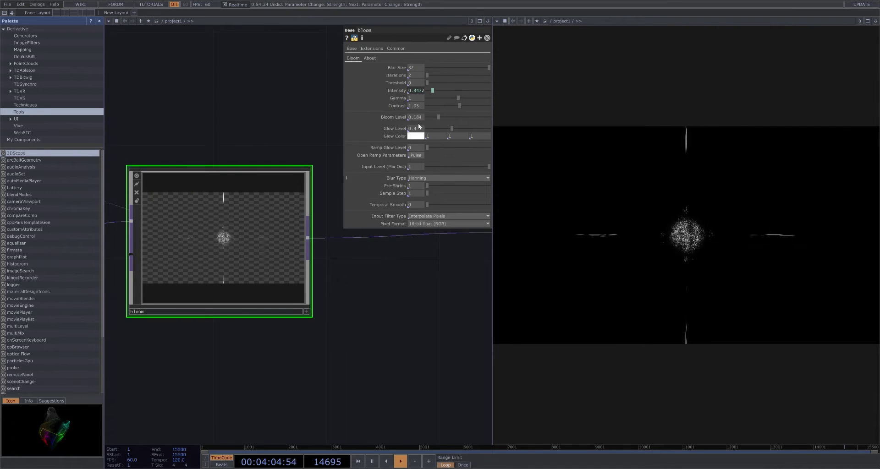
{"action": "scroll", "coordinate": [299, 265], "scroll_direction": "down", "scroll_amount": 2}
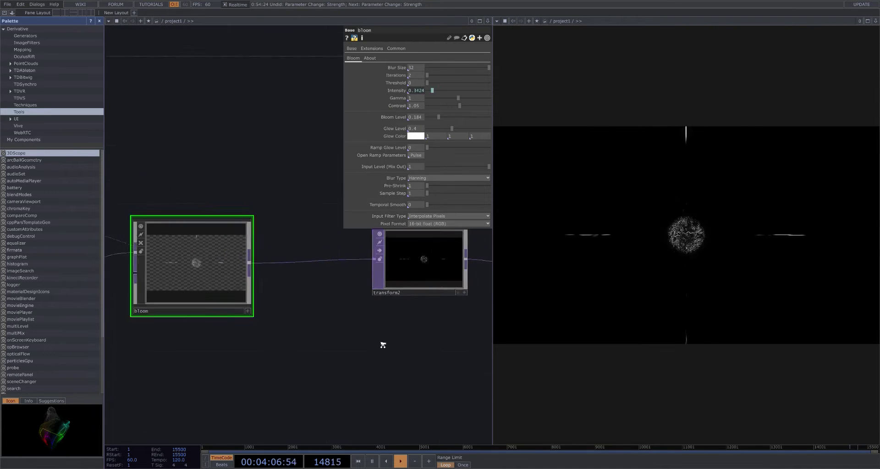
{"action": "scroll", "coordinate": [304, 308], "scroll_direction": "down", "scroll_amount": 2}
{"action": "middle_click_drag", "start_coordinate": [305, 309], "coordinate": [279, 294]}
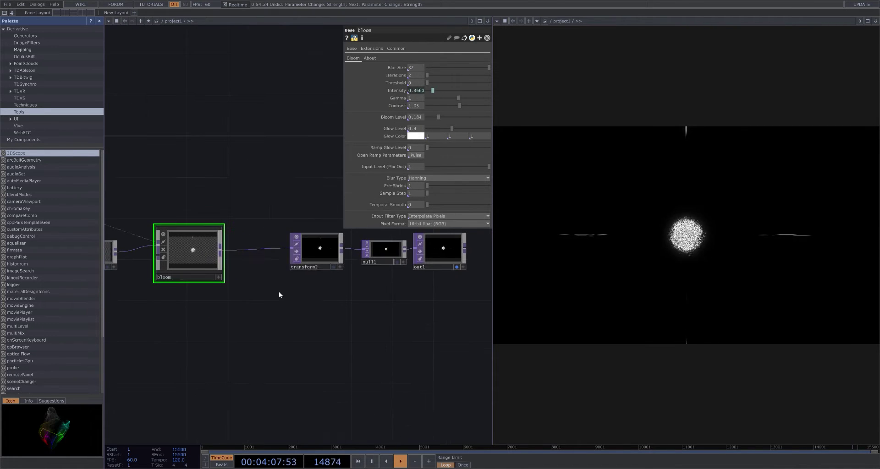
Inspect transform2's output resolution settings and compare them with null1 and out1
{"action": "scroll", "coordinate": [318, 269], "scroll_direction": "up", "scroll_amount": 2}
{"action": "left_click", "coordinate": [314, 267]}
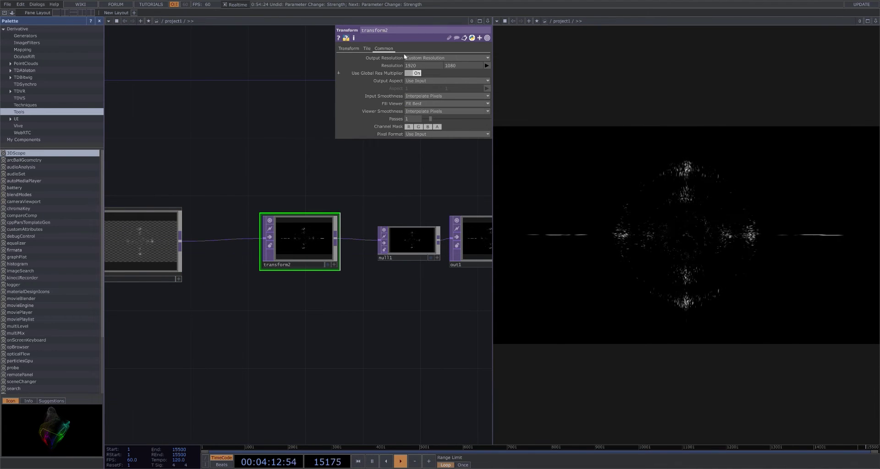
{"action": "left_click", "coordinate": [393, 238]}
{"action": "middle_click_drag", "start_coordinate": [357, 264], "coordinate": [306, 253]}
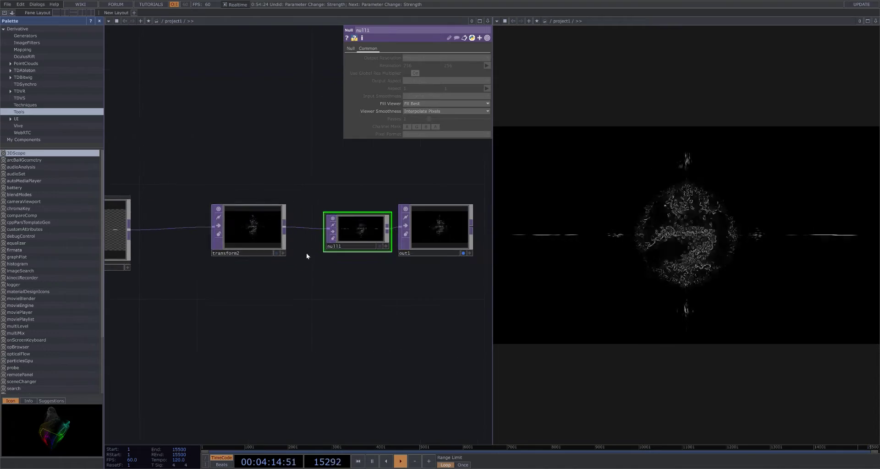
{"action": "left_click", "coordinate": [273, 232]}
{"action": "left_click", "coordinate": [353, 238]}
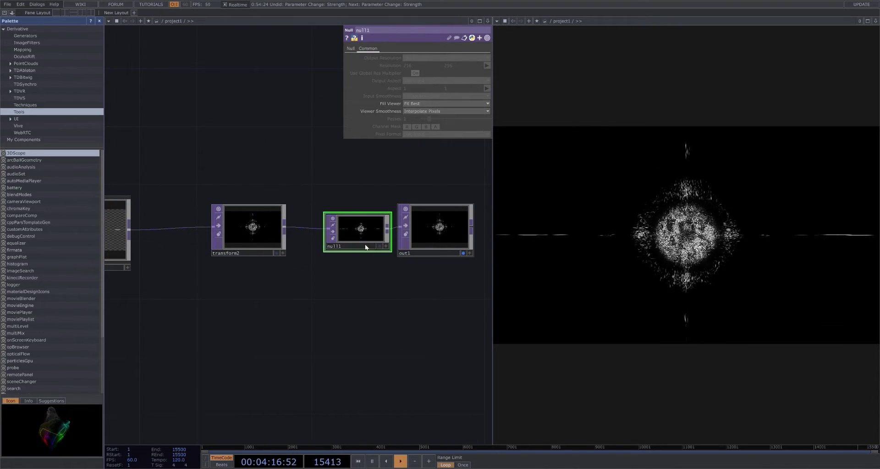
{"action": "left_click", "coordinate": [414, 247]}
{"action": "left_click", "coordinate": [265, 242]}
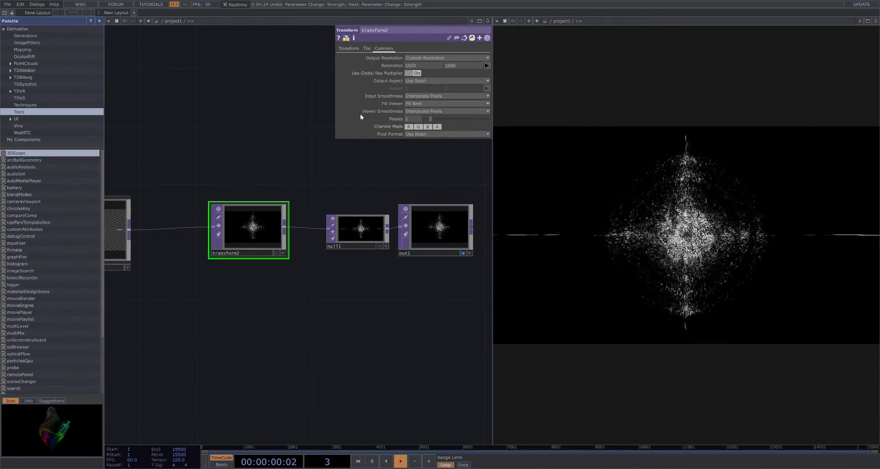
Try transform2 with Comp Over Background Color off and turn the option back on
{"action": "left_click", "coordinate": [356, 49]}
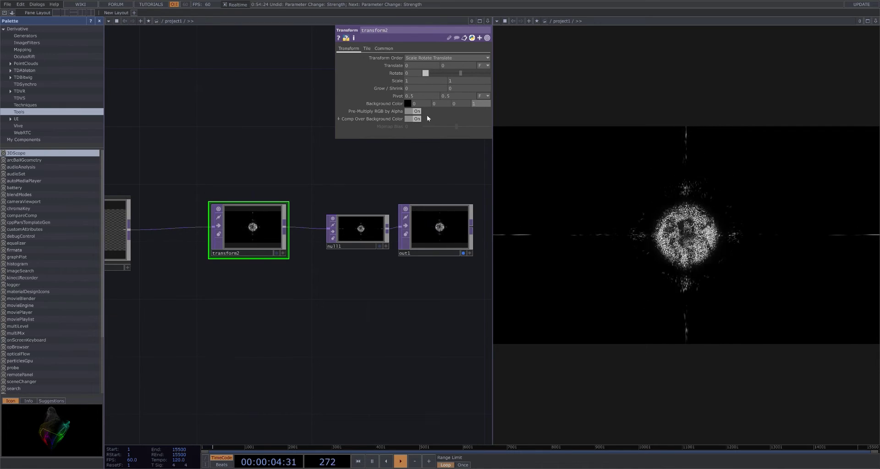
{"action": "left_click", "coordinate": [415, 119]}
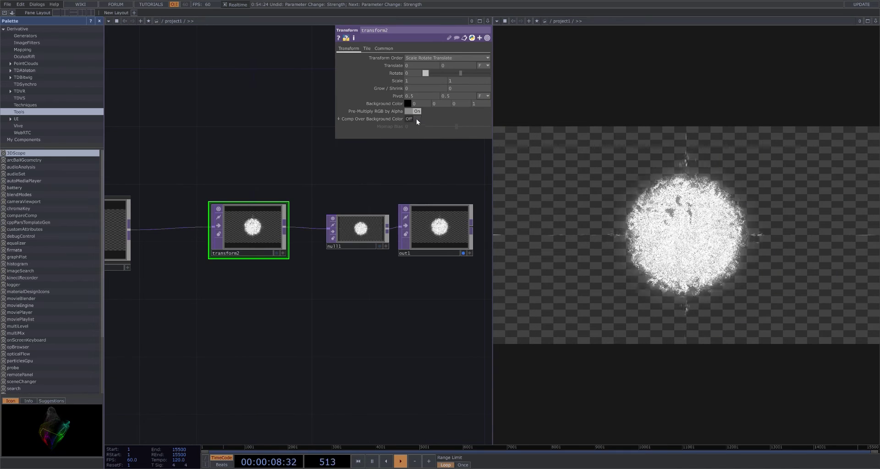
{"action": "left_click", "coordinate": [417, 120]}
Inspect null1 and out1 at the end of the chain and look back over the whole network
{"action": "left_click", "coordinate": [348, 227]}
{"action": "left_click", "coordinate": [440, 239]}
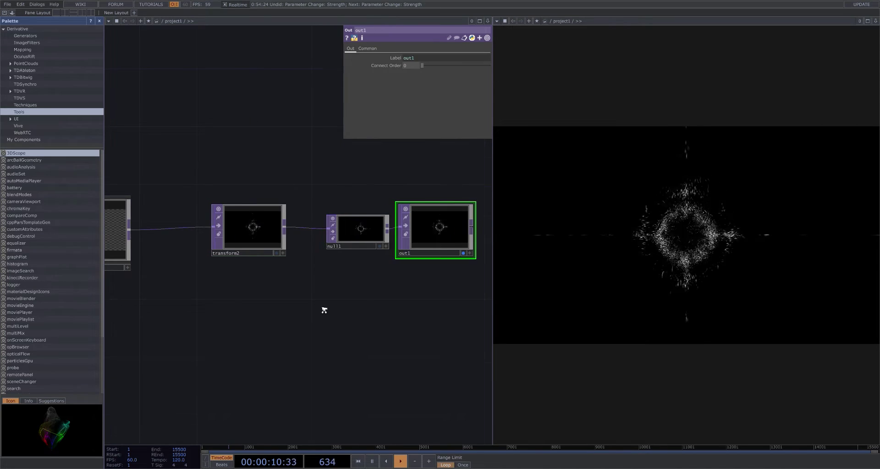
{"action": "scroll", "coordinate": [414, 316], "scroll_direction": "down", "scroll_amount": 6}
{"action": "left_click_drag", "start_coordinate": [369, 333], "coordinate": [492, 320]}
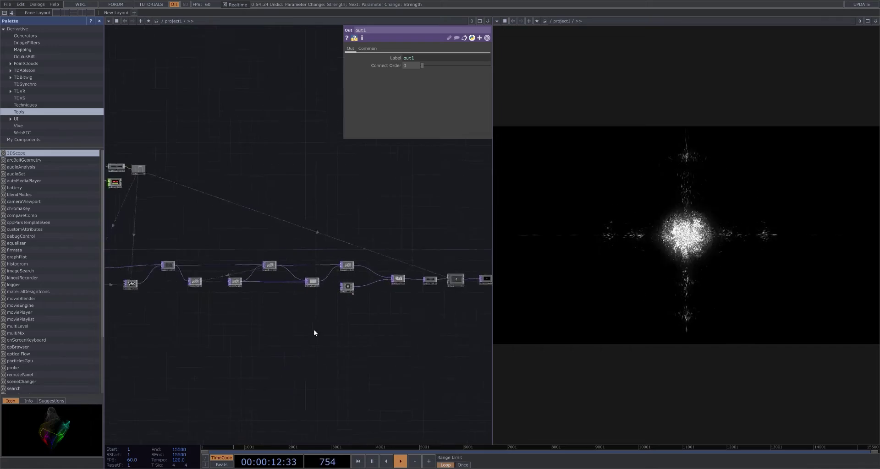
Set noise1's Exponent to 0.12 and its Harmonics to 1
{"action": "scroll", "coordinate": [313, 331], "scroll_direction": "down", "scroll_amount": 3}
{"action": "left_click_drag", "start_coordinate": [308, 341], "coordinate": [480, 346]}
{"action": "scroll", "coordinate": [345, 332], "scroll_direction": "up", "scroll_amount": 3}
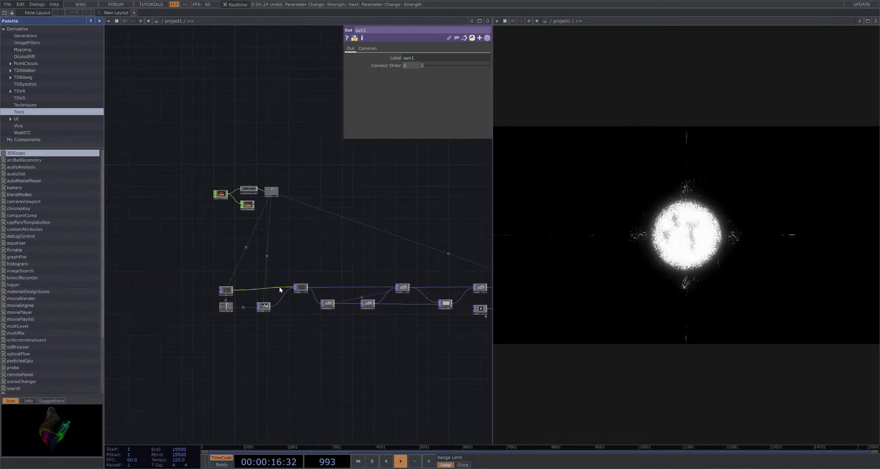
{"action": "scroll", "coordinate": [263, 306], "scroll_direction": "down", "scroll_amount": 1}
{"action": "scroll", "coordinate": [265, 313], "scroll_direction": "up", "scroll_amount": 4}
{"action": "scroll", "coordinate": [291, 325], "scroll_direction": "down", "scroll_amount": 4}
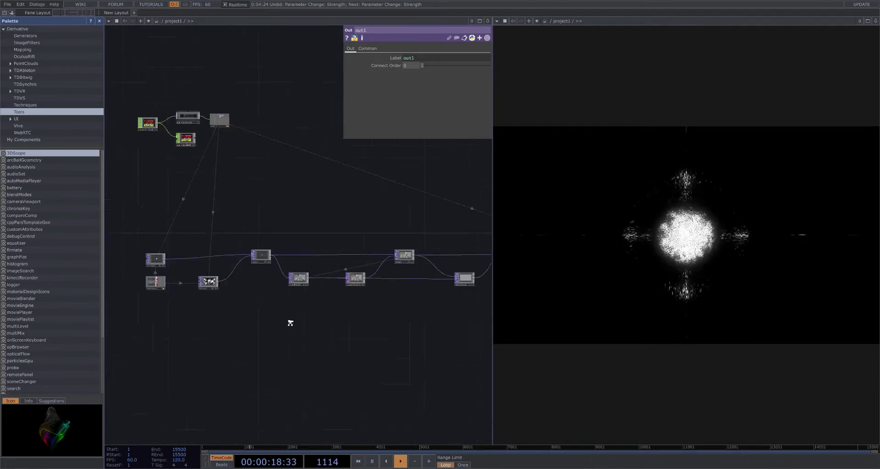
{"action": "left_click_drag", "start_coordinate": [298, 301], "coordinate": [207, 289]}
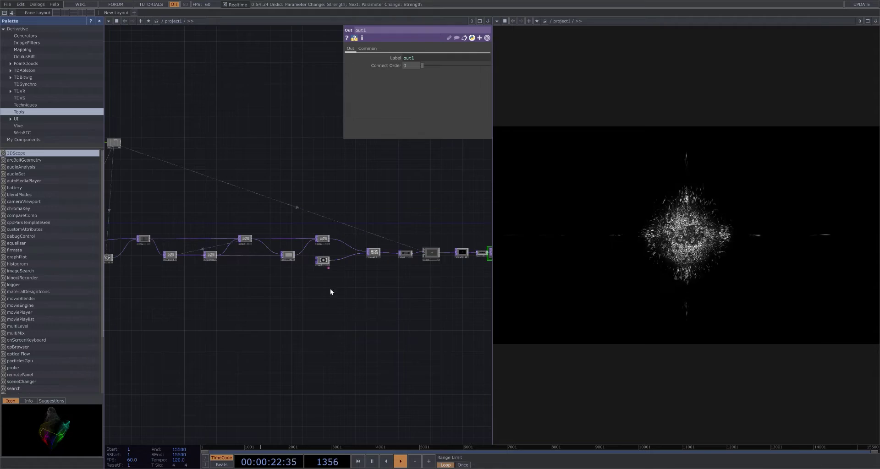
{"action": "scroll", "coordinate": [283, 308], "scroll_direction": "up", "scroll_amount": 5}
{"action": "left_click", "coordinate": [155, 206]}
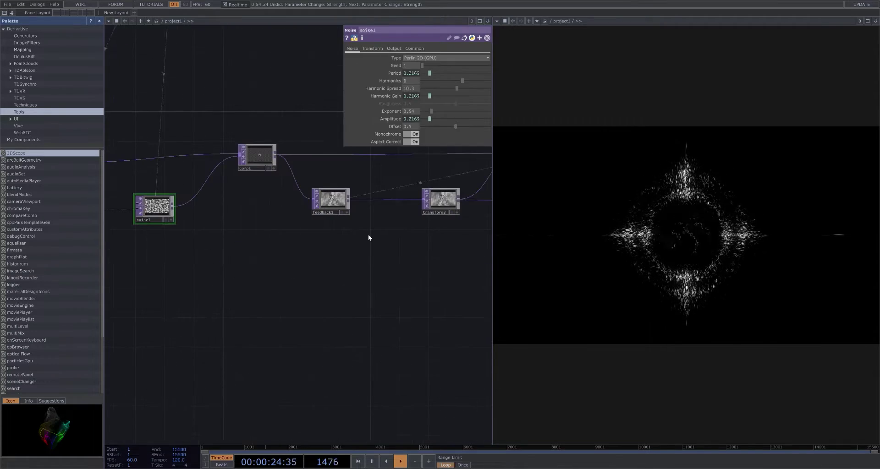
{"action": "mouse_move", "coordinate": [432, 110]}
{"action": "left_mouse_down"}
{"action": "mouse_move", "coordinate": [457, 112]}
{"action": "mouse_move", "coordinate": [424, 112]}
{"action": "left_mouse_up"}
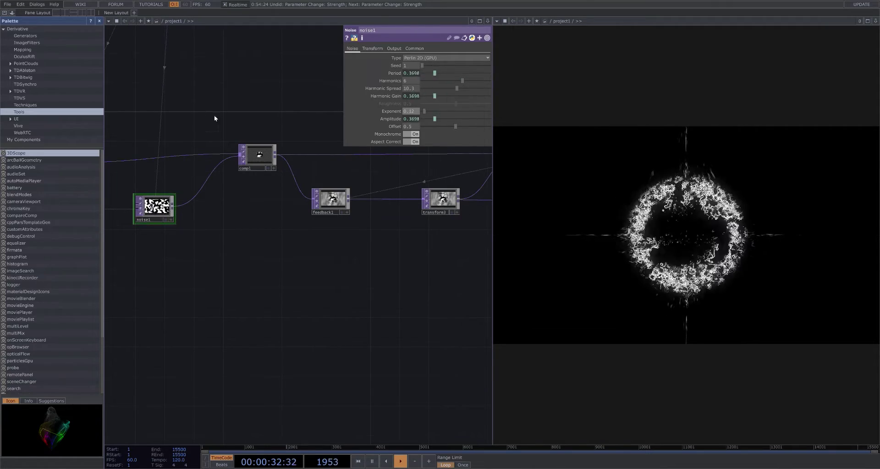
{"action": "left_click_drag", "start_coordinate": [461, 81], "coordinate": [423, 84]}
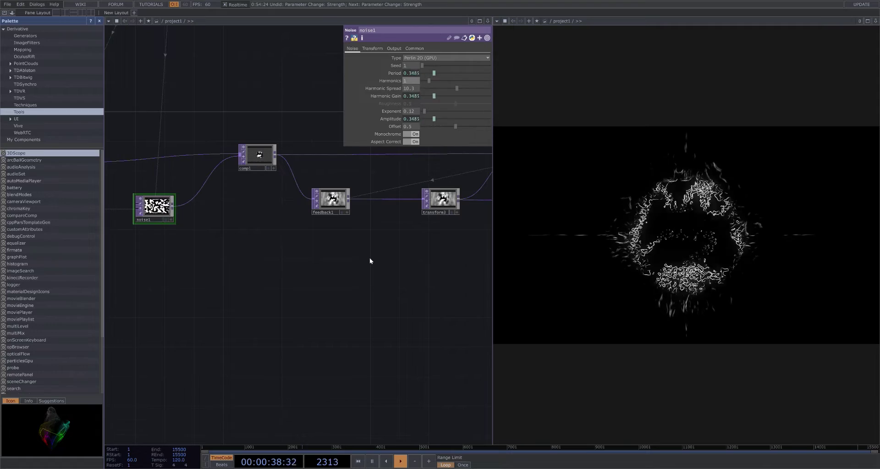
Review the complete network from the audio source to out1 and watch how the noise1 settings affect the rendered output
{"action": "left_click_drag", "start_coordinate": [331, 273], "coordinate": [252, 281]}
{"action": "scroll", "coordinate": [270, 280], "scroll_direction": "down", "scroll_amount": 3}
{"action": "scroll", "coordinate": [308, 279], "scroll_direction": "down", "scroll_amount": 5}
{"action": "left_click_drag", "start_coordinate": [329, 305], "coordinate": [281, 308]}
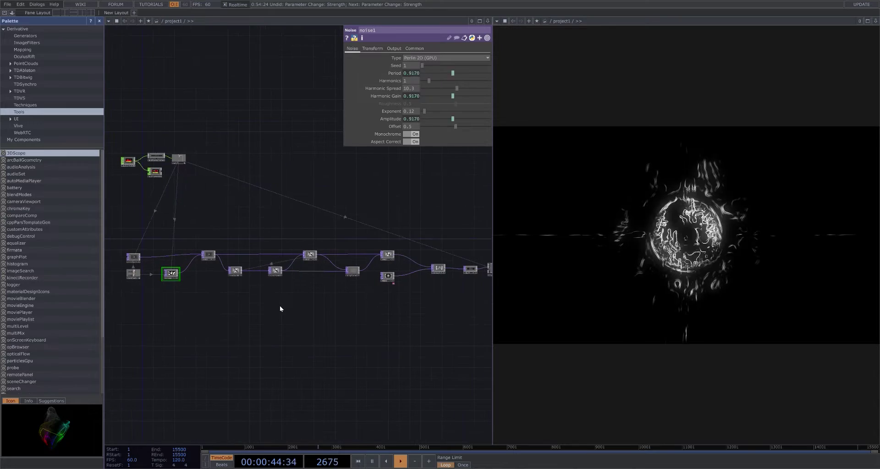
{"action": "left_click_drag", "start_coordinate": [326, 311], "coordinate": [307, 308]}
{"action": "scroll", "coordinate": [280, 308], "scroll_direction": "down", "scroll_amount": 1}
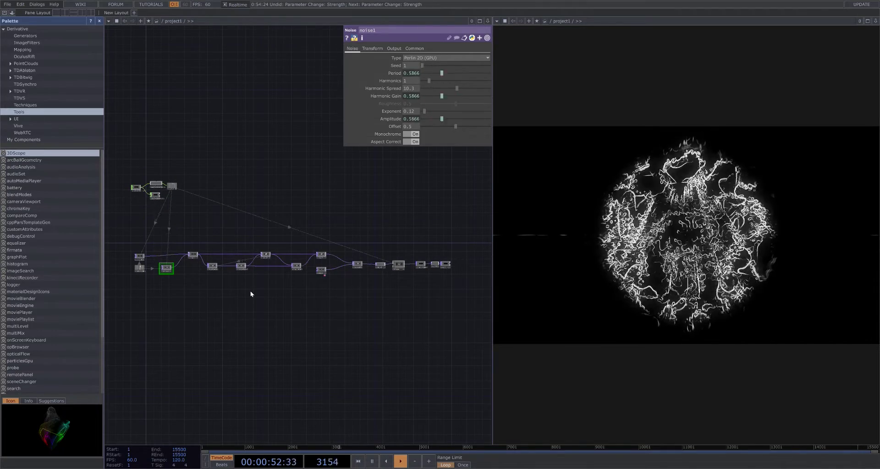
{"action": "left_click_drag", "start_coordinate": [272, 294], "coordinate": [305, 310]}
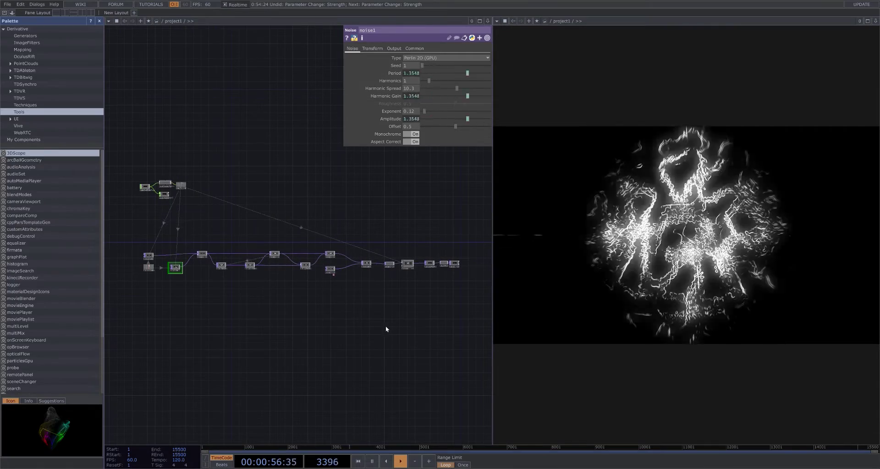
{"action": "left_click_drag", "start_coordinate": [402, 330], "coordinate": [434, 334]}
{"action": "scroll", "coordinate": [290, 289], "scroll_direction": "up", "scroll_amount": 5}
{"action": "left_click_drag", "start_coordinate": [276, 305], "coordinate": [307, 299]}
{"action": "scroll", "coordinate": [295, 299], "scroll_direction": "down", "scroll_amount": 3}
{"action": "scroll", "coordinate": [309, 314], "scroll_direction": "up", "scroll_amount": 2}
{"action": "scroll", "coordinate": [309, 314], "scroll_direction": "up", "scroll_amount": 4}
{"action": "scroll", "coordinate": [321, 301], "scroll_direction": "down", "scroll_amount": 5}
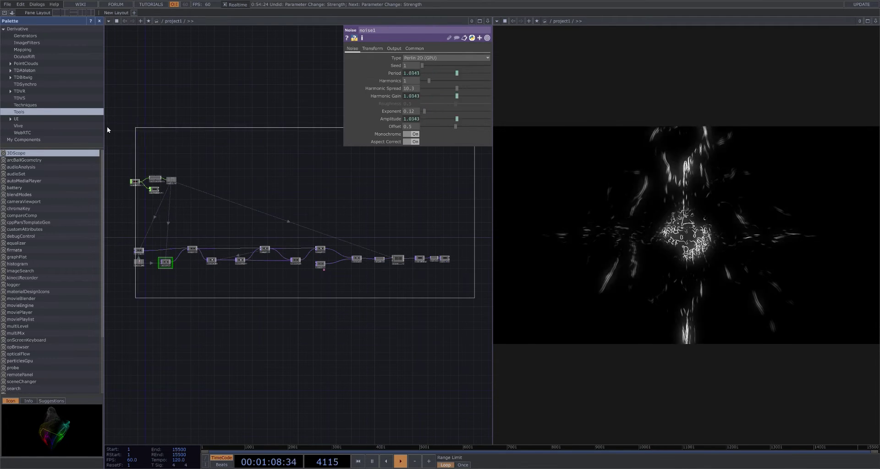
{"action": "left_click_drag", "start_coordinate": [123, 149], "coordinate": [125, 149]}
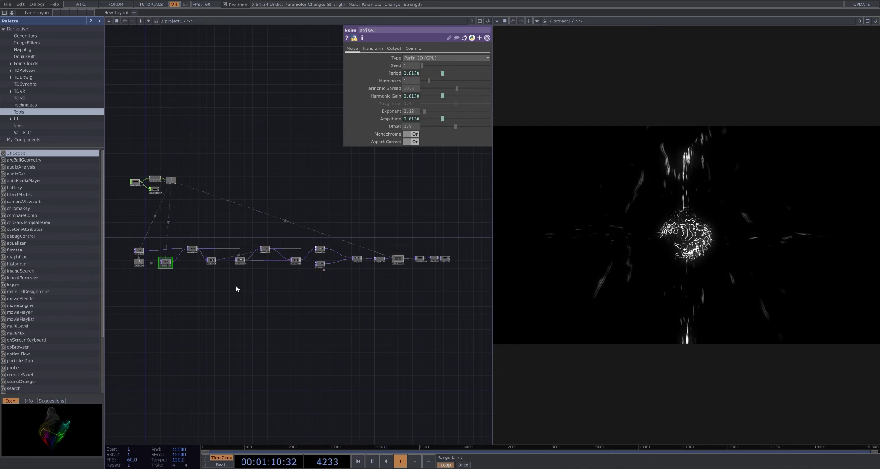
{"action": "left_click_drag", "start_coordinate": [264, 294], "coordinate": [245, 294]}
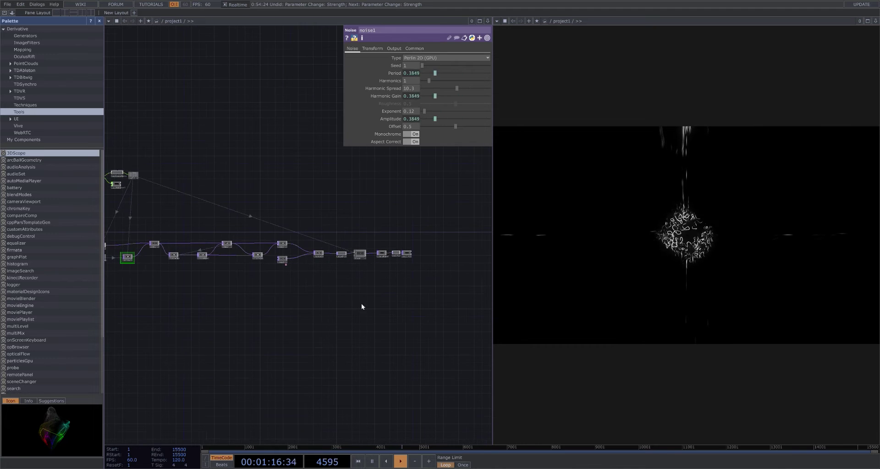
{"action": "left_click_drag", "start_coordinate": [294, 338], "coordinate": [336, 329]}
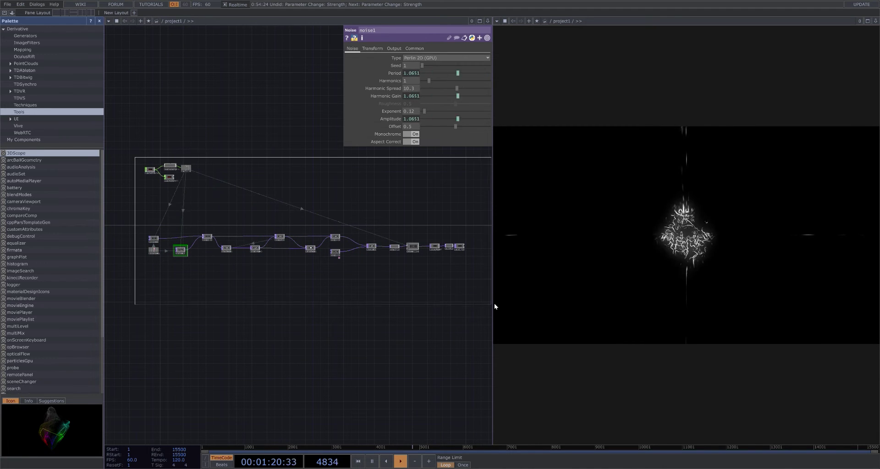
{"action": "left_click_drag", "start_coordinate": [476, 294], "coordinate": [474, 293]}
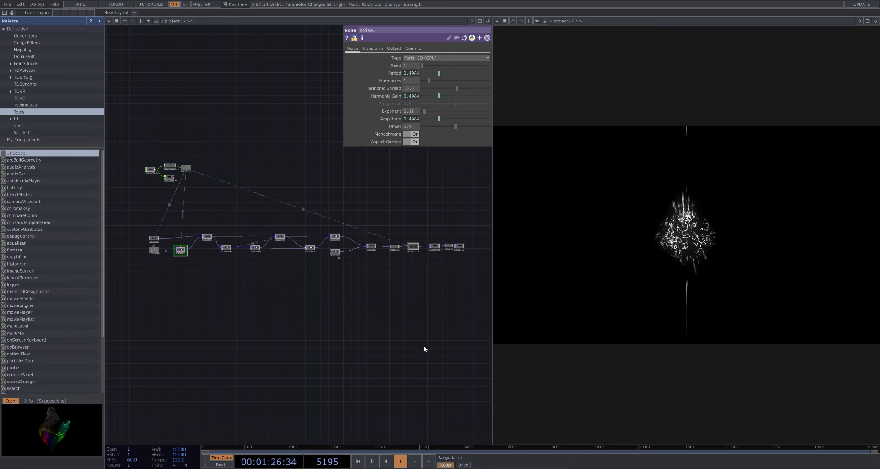
{"action": "middle_click_drag", "start_coordinate": [429, 343], "coordinate": [447, 346]}
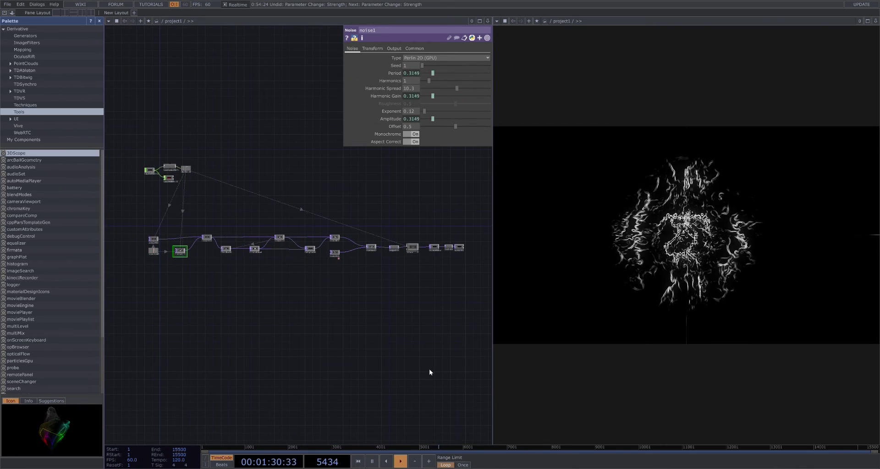